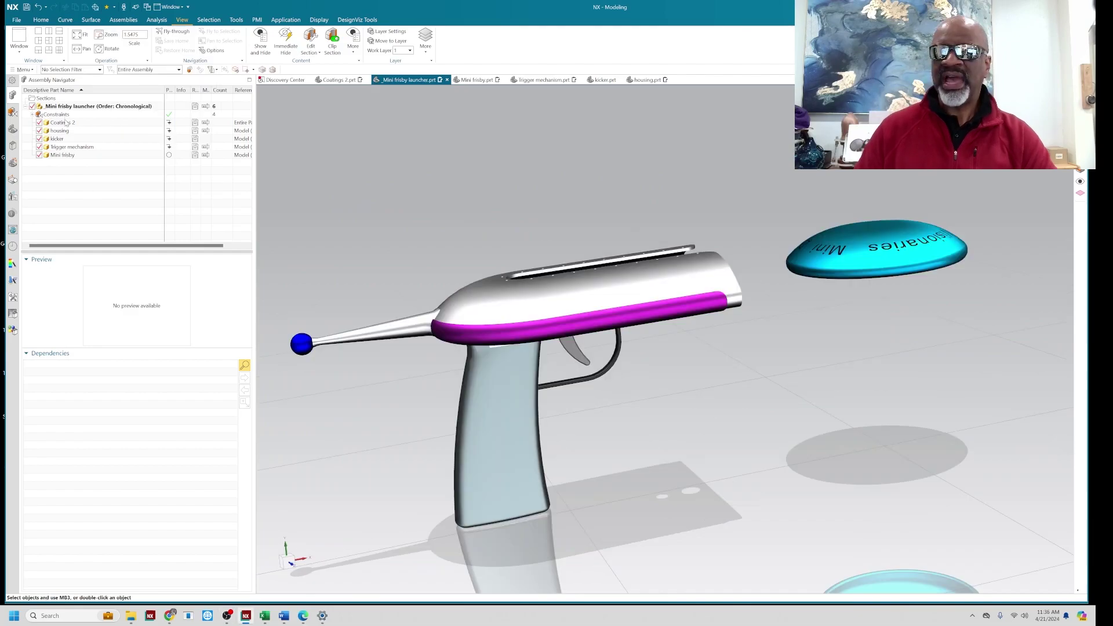
# Open the Coatings 2 component of the launcher assembly in its own window and view the grip from an angle
pyautogui.click(65, 122)
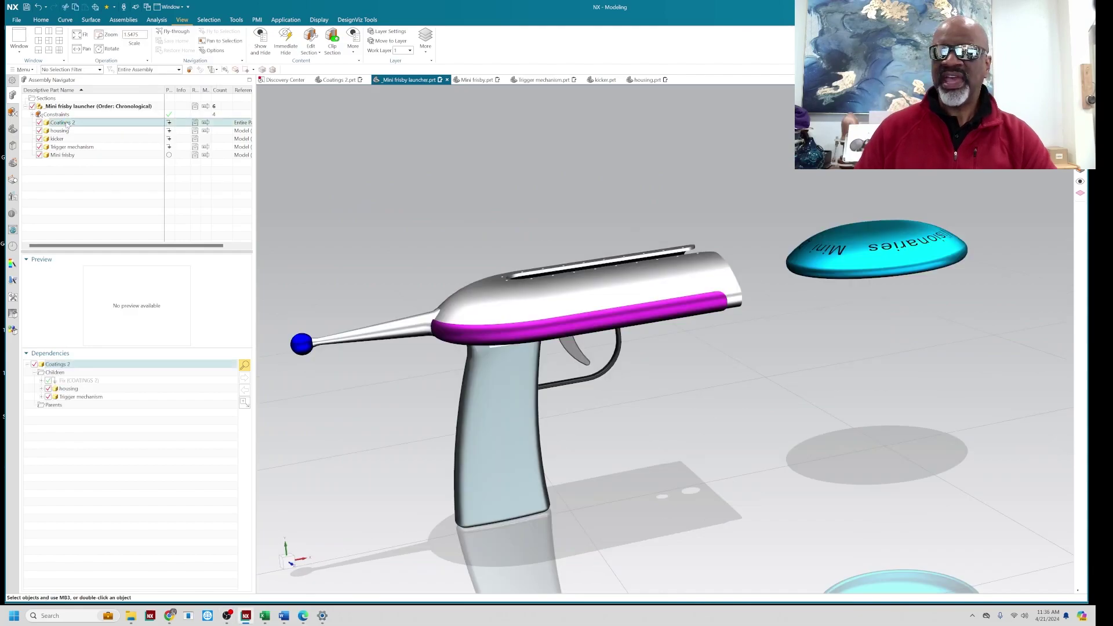
pyautogui.rightClick(66, 123)
pyautogui.click(87, 137)
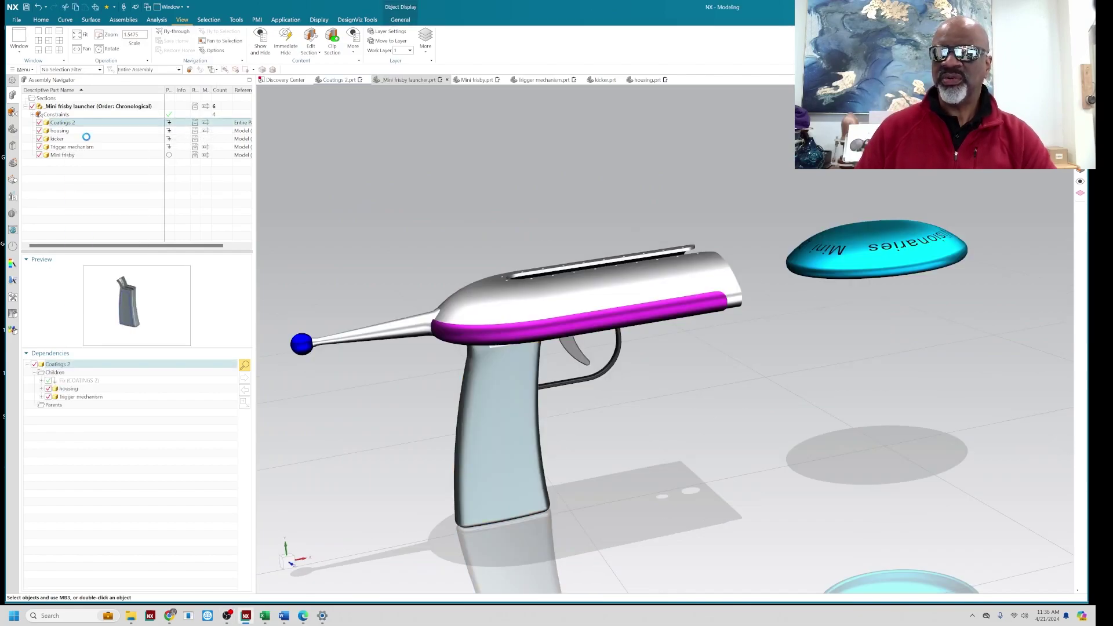
pyautogui.moveTo(348, 243); pyautogui.dragTo(592, 318, button='middle')
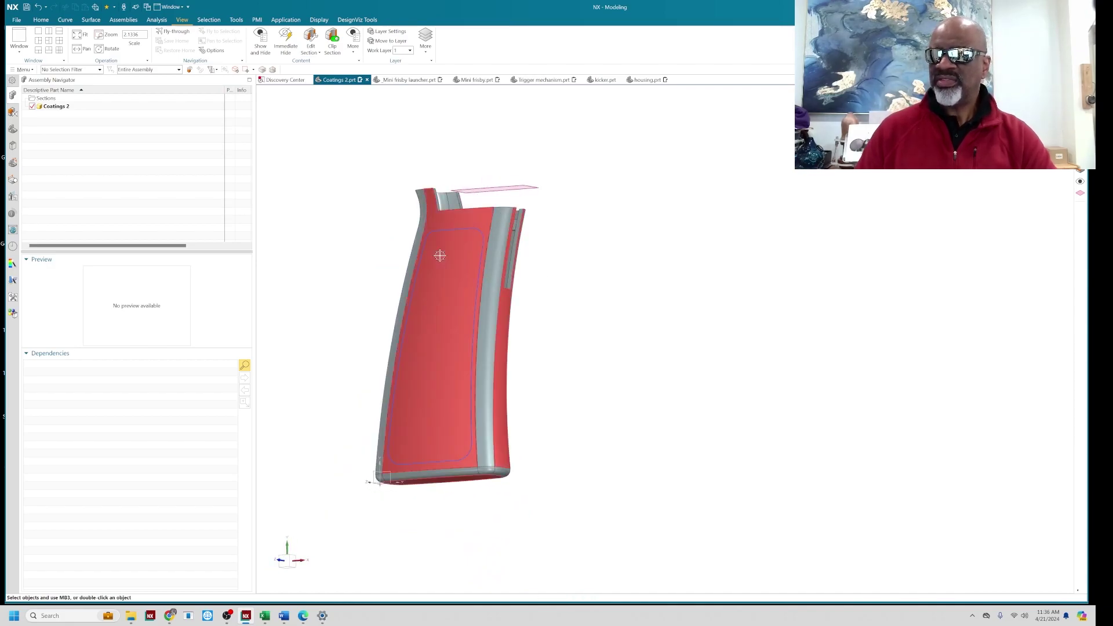
pyautogui.moveTo(613, 339); pyautogui.dragTo(682, 371, button='middle')
pyautogui.scroll(1, 295, 261)
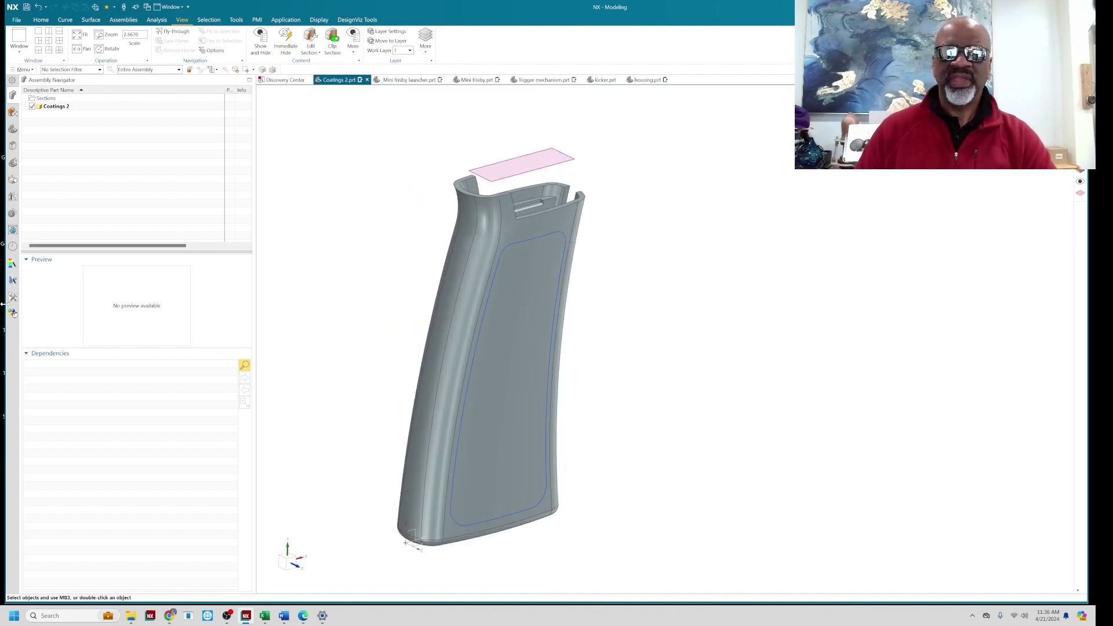
# Undock the Coating Navigator, widen it to show its property columns, and place it beneath the model view
pyautogui.click(13, 197)
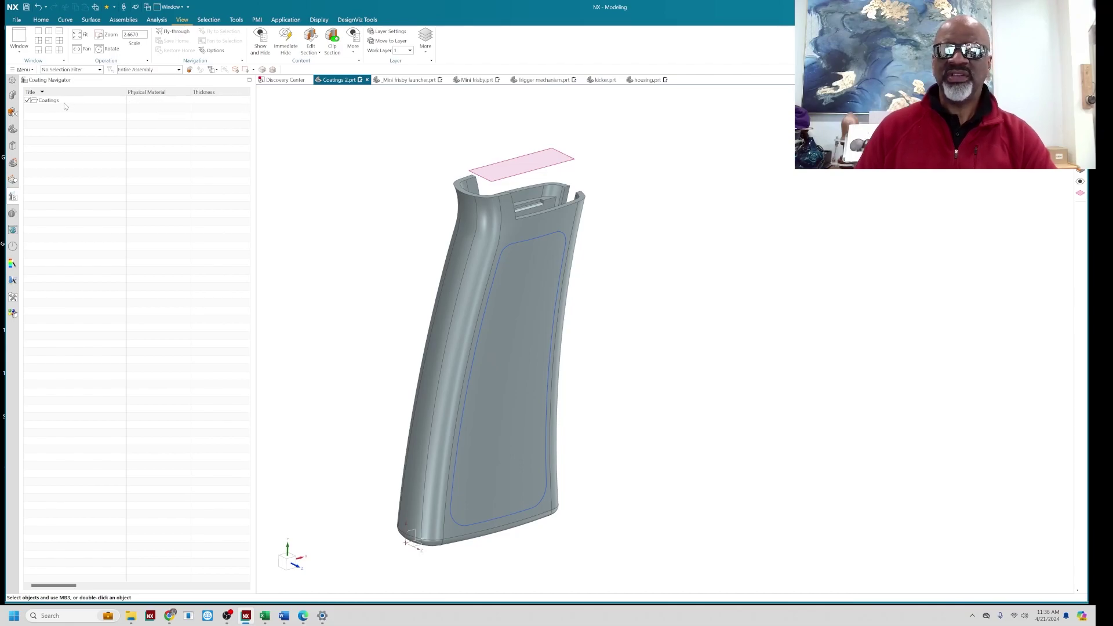
pyautogui.rightClick(19, 198)
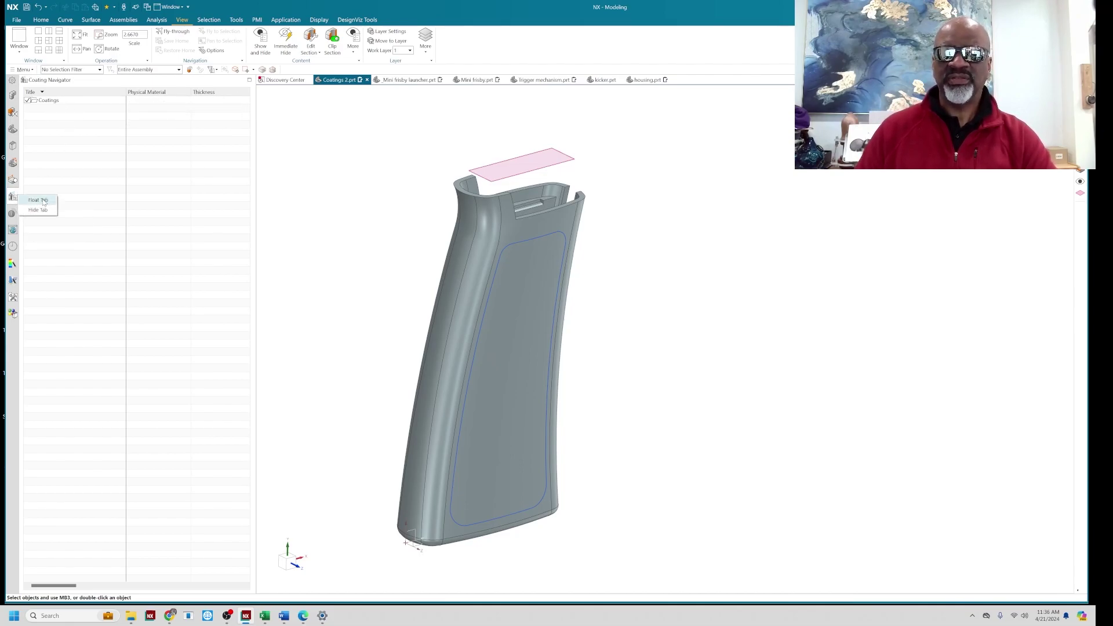
pyautogui.click(38, 201)
pyautogui.moveTo(156, 79); pyautogui.dragTo(462, 514)
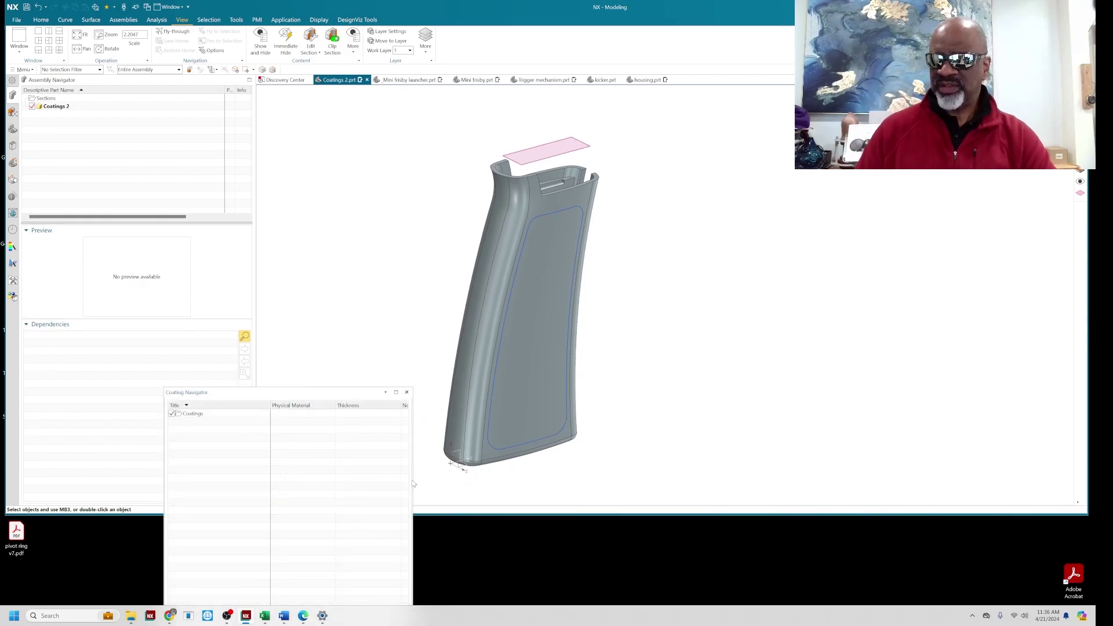
pyautogui.moveTo(412, 480); pyautogui.dragTo(1069, 480)
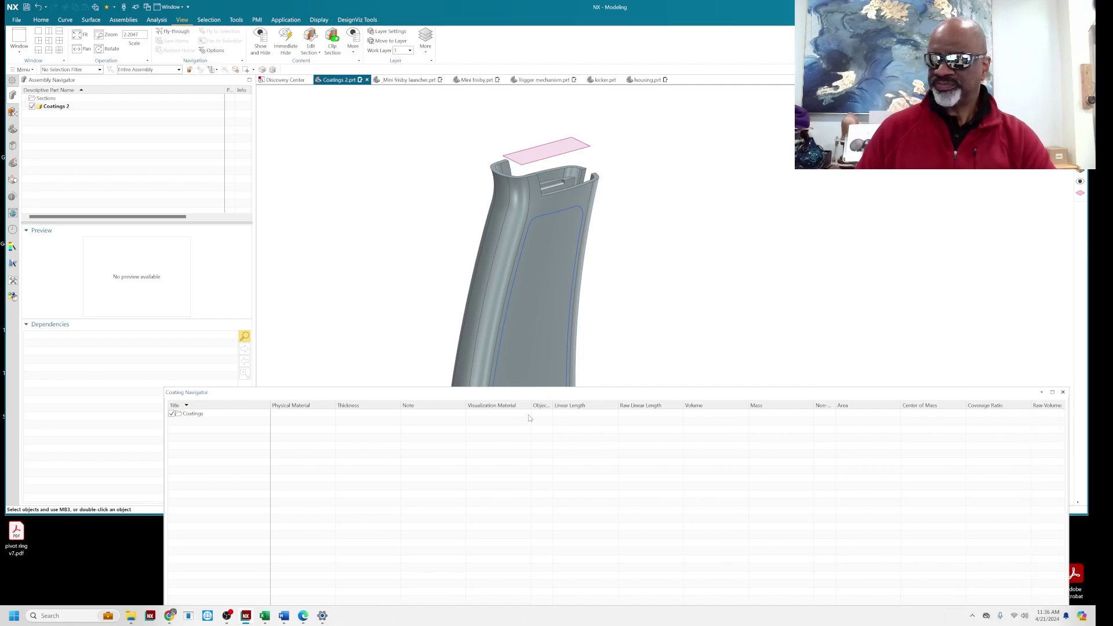
pyautogui.moveTo(598, 399); pyautogui.dragTo(442, 525)
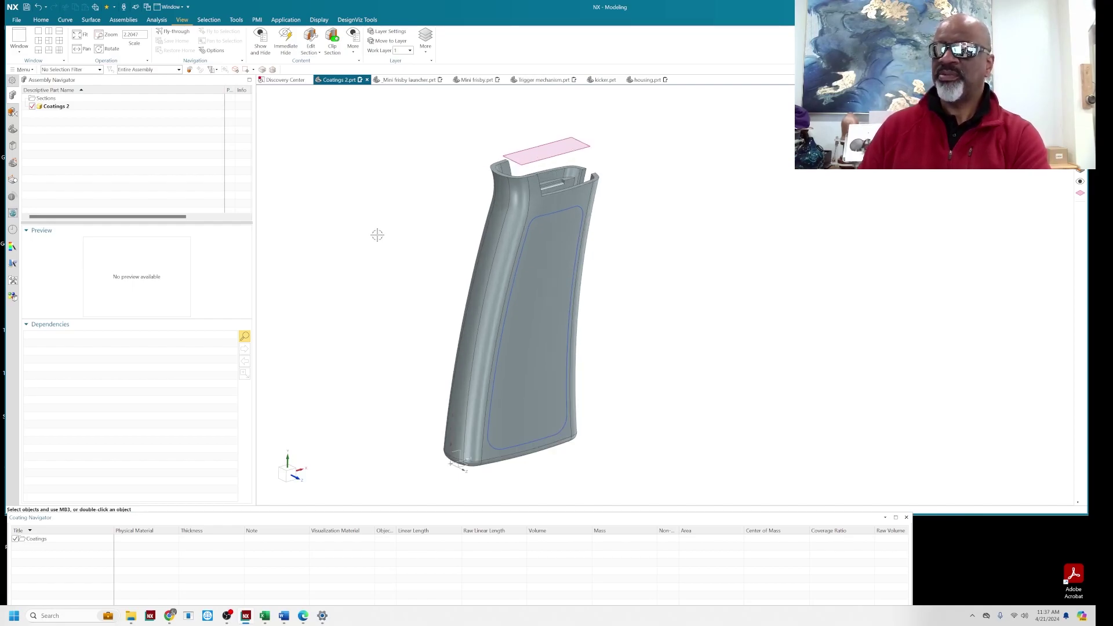
# Create a coating stack named "Preparation" with the note "wash and dry and dip"
pyautogui.keyDown('shift'); pyautogui.moveTo(382, 249); pyautogui.dragTo(399, 249, button='middle'); pyautogui.keyUp('shift')
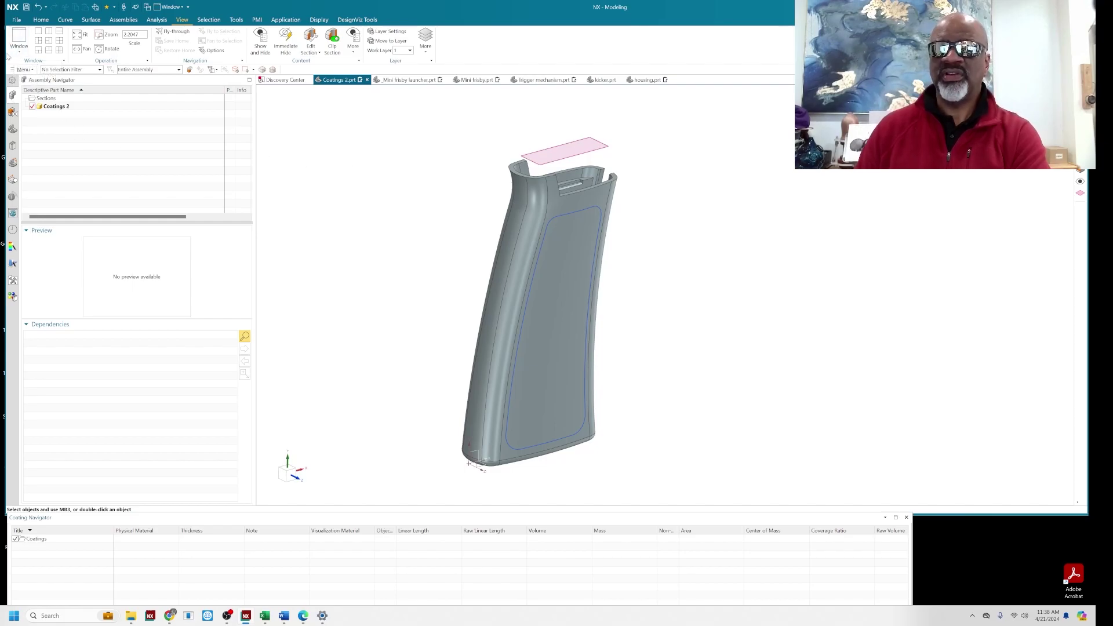
pyautogui.click(22, 70)
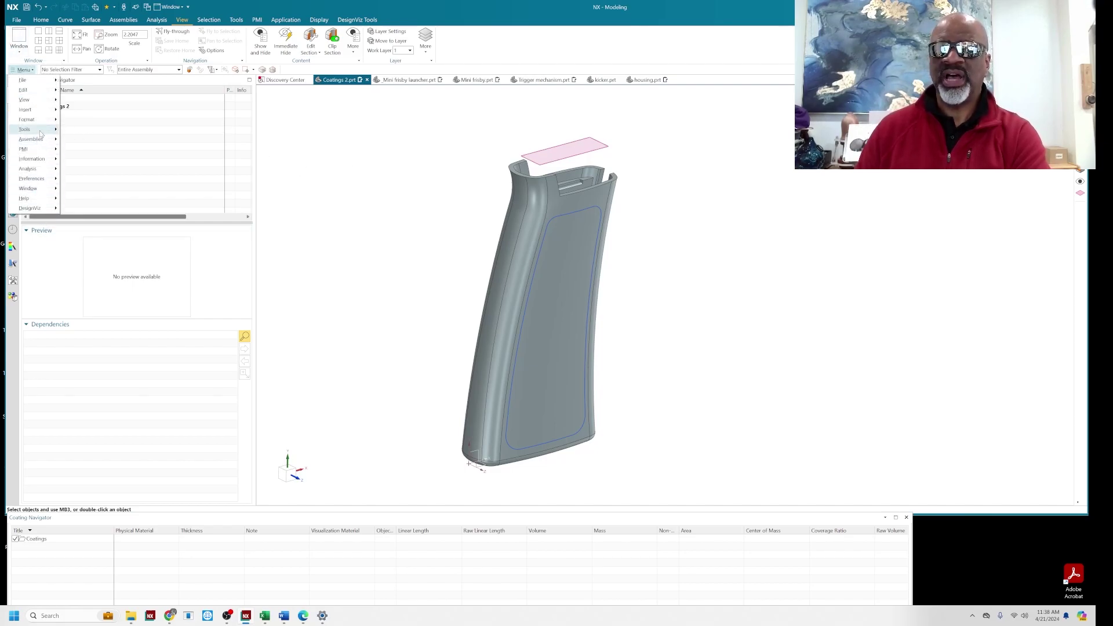
pyautogui.moveTo(37, 110)
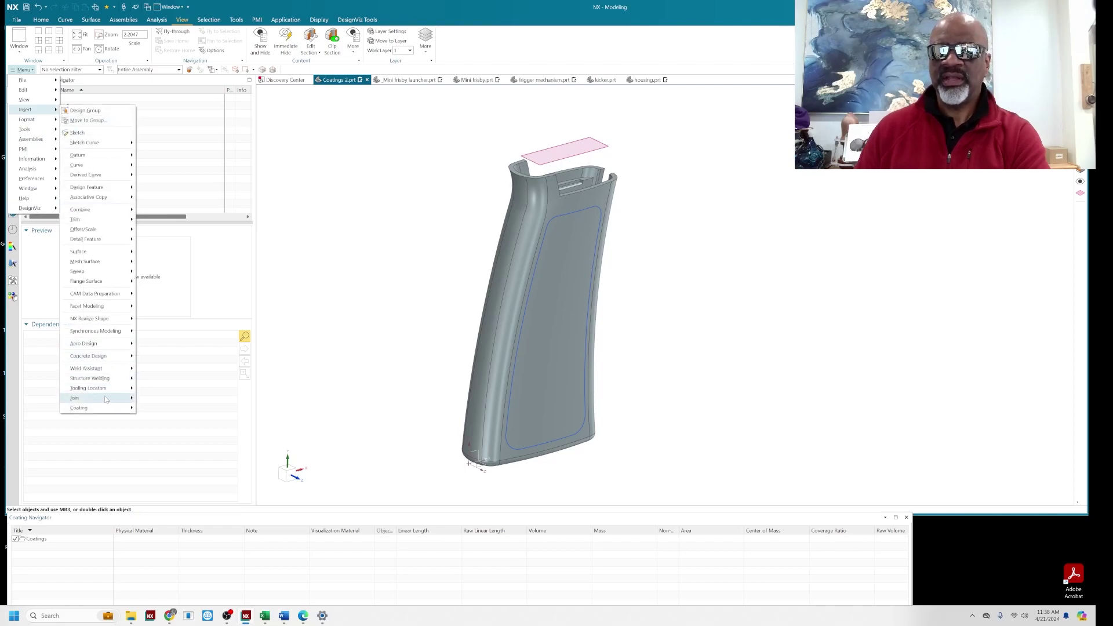
pyautogui.moveTo(132, 408)
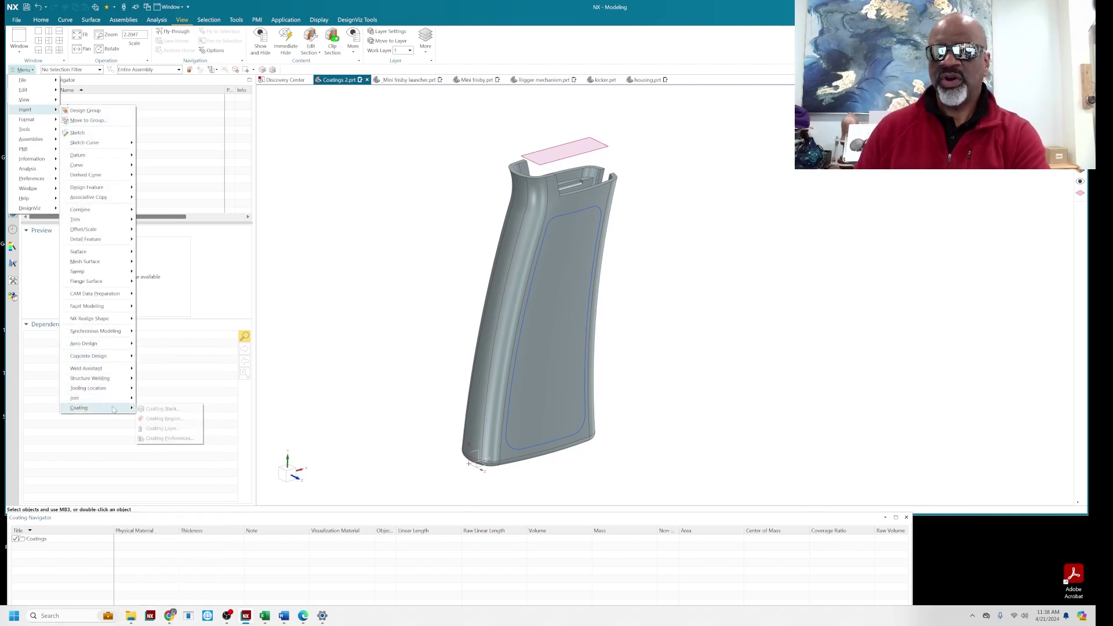
pyautogui.click(163, 409)
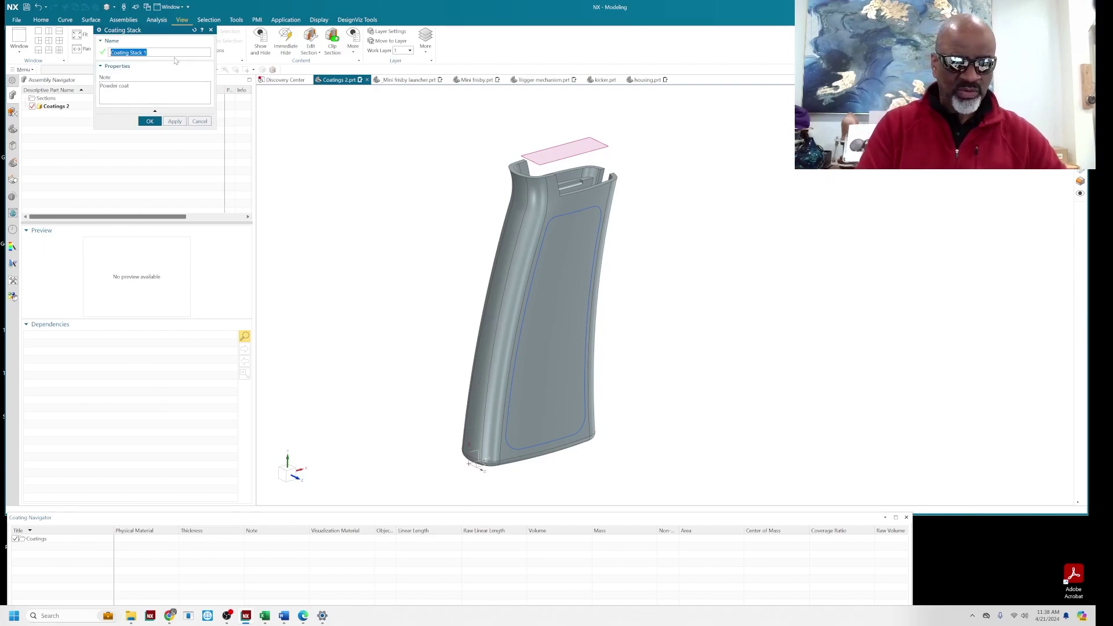
pyautogui.write('Preparation')
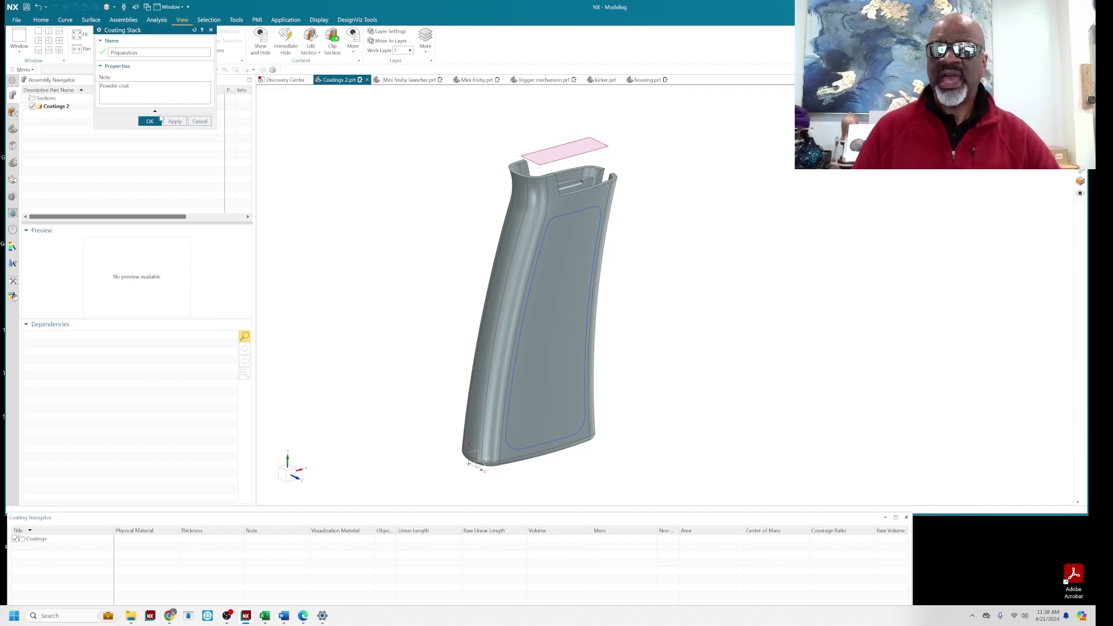
pyautogui.moveTo(131, 86); pyautogui.dragTo(88, 92)
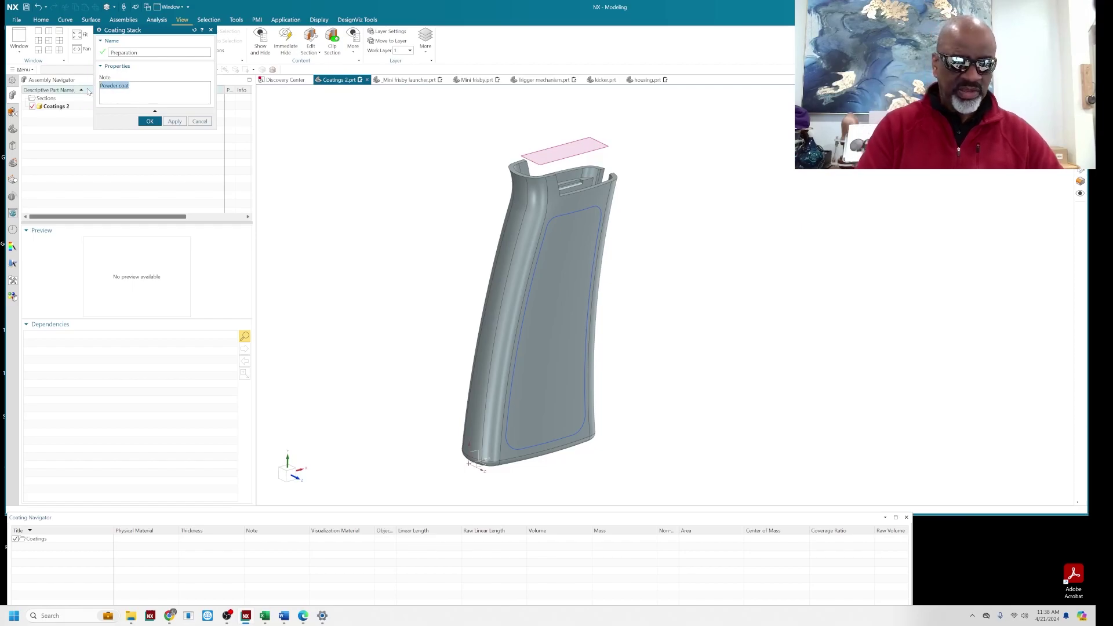
pyautogui.write('wash and dry and dip')
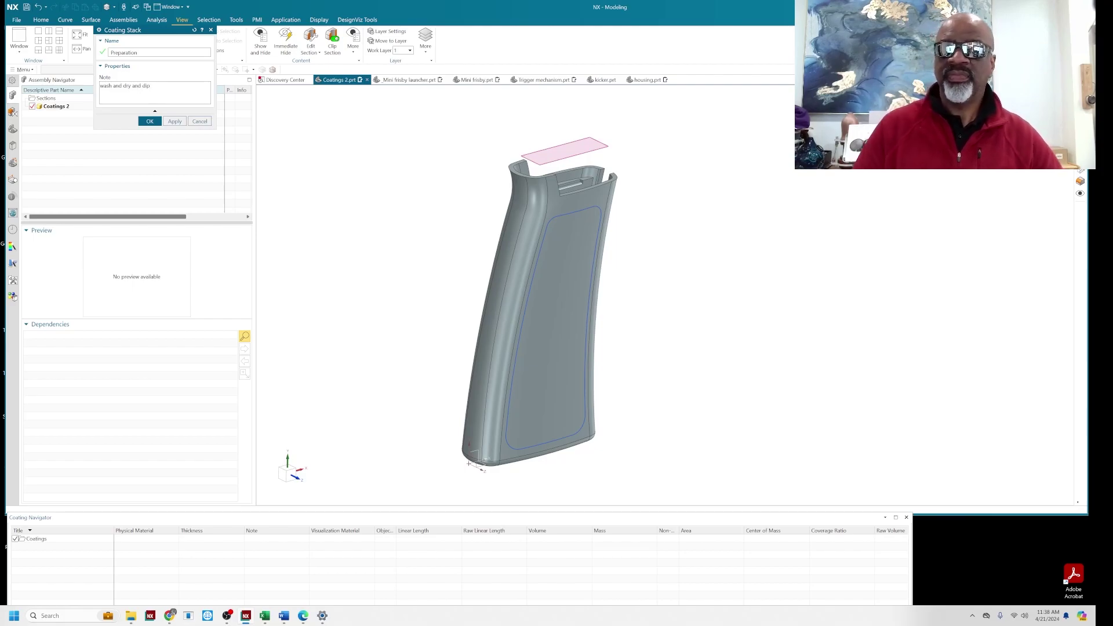
pyautogui.click(150, 121)
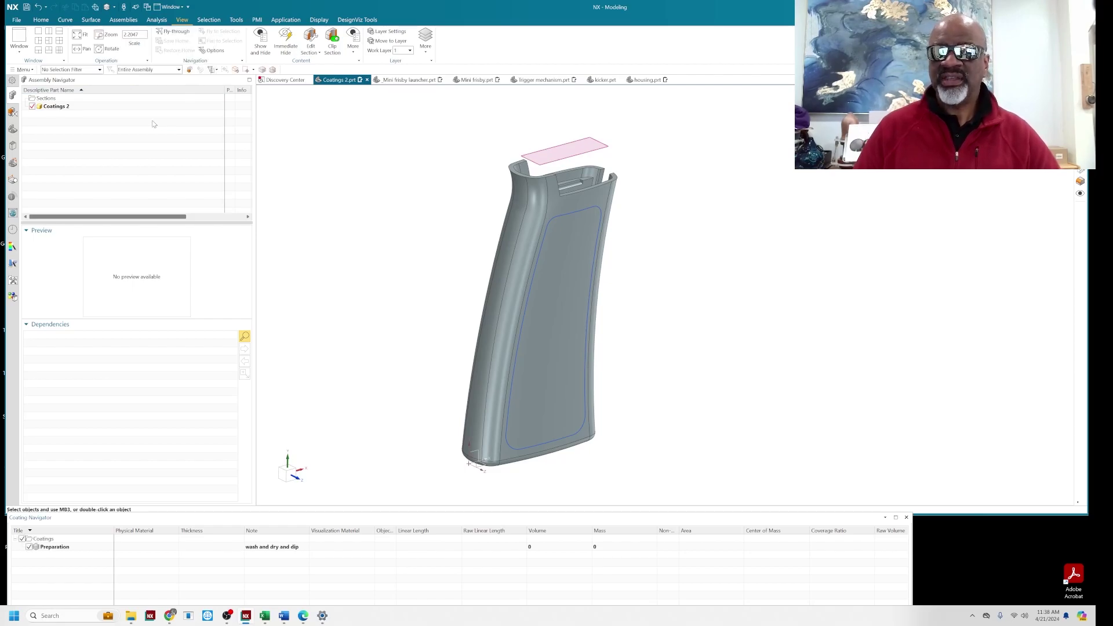
# Reopen the Preparation coating stack to review its name and note, and close it without changes
pyautogui.click(59, 551)
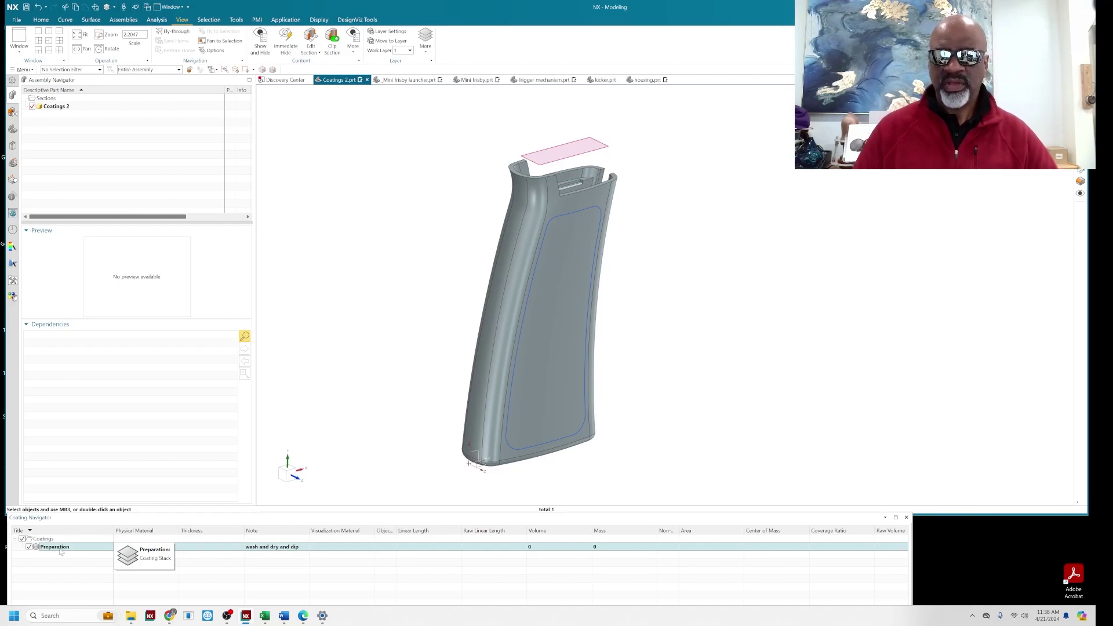
pyautogui.rightClick(60, 550)
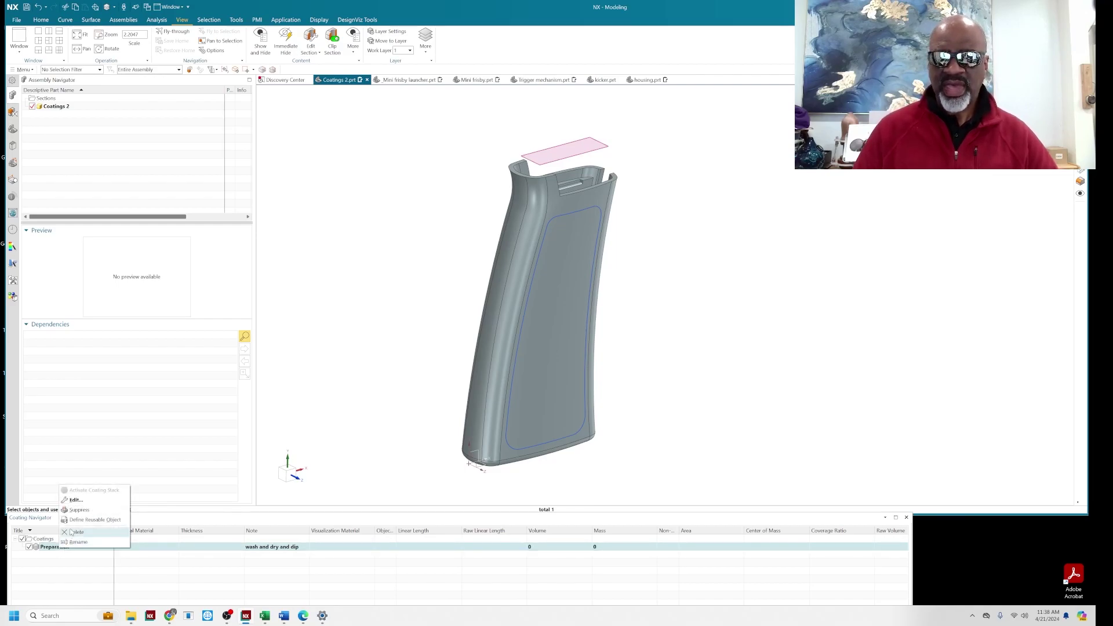
pyautogui.click(76, 500)
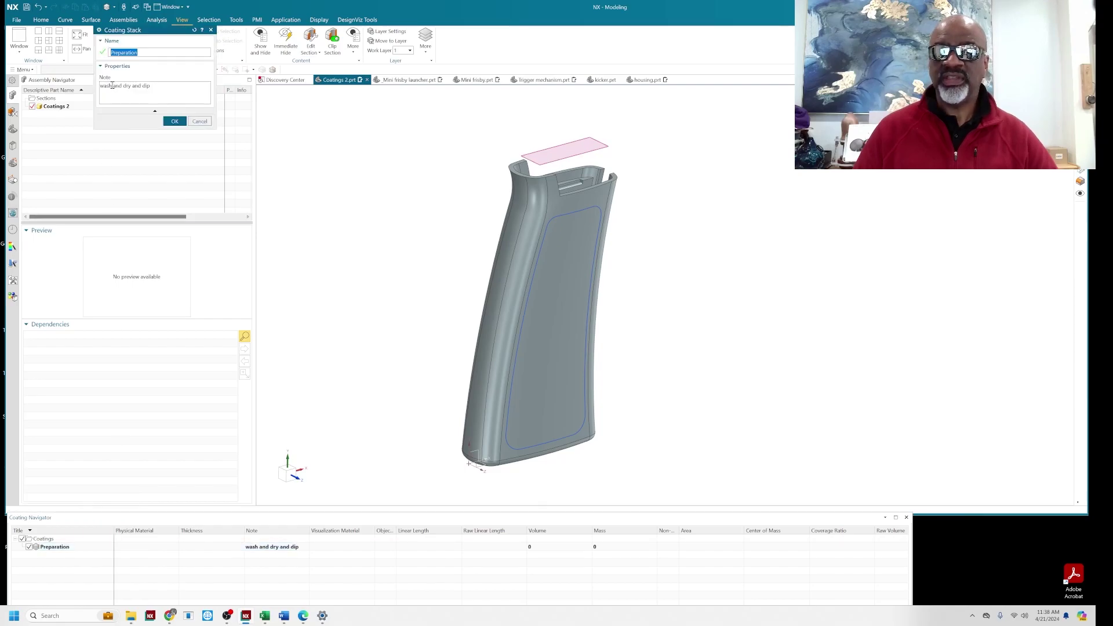
pyautogui.click(173, 120)
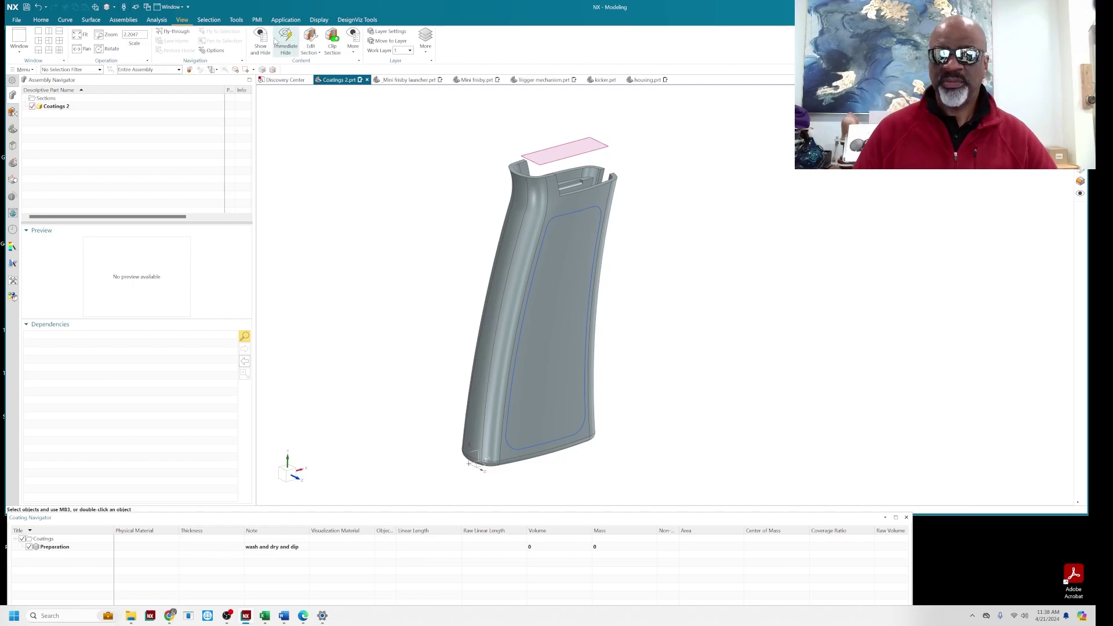
# Create a coating region covering all faces of the grip body, using the Body Faces selection rule
pyautogui.click(24, 70)
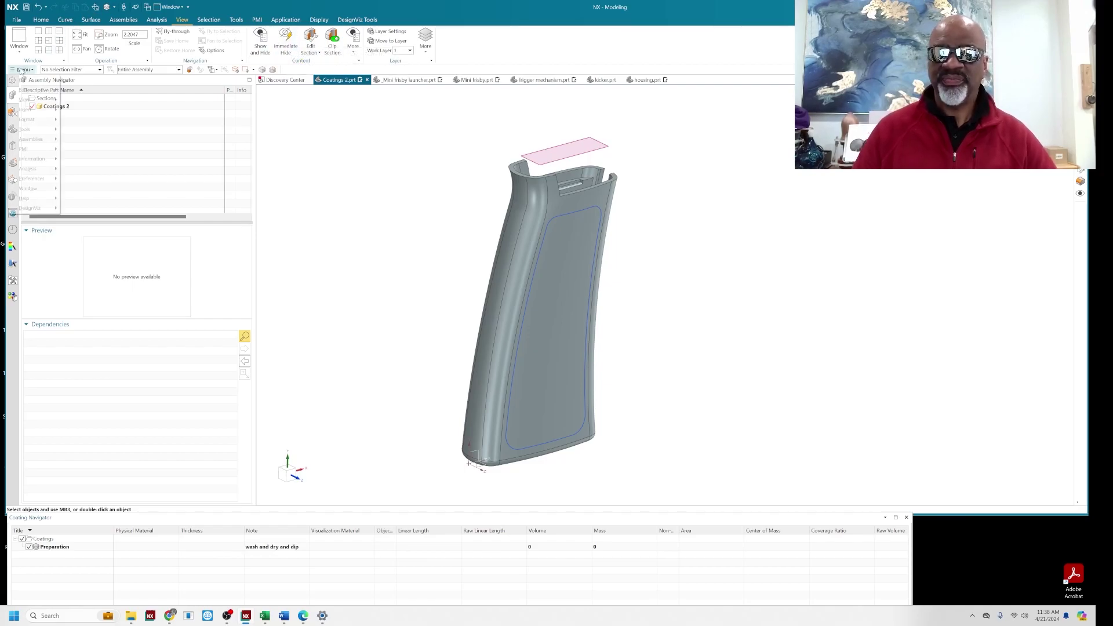
pyautogui.moveTo(37, 115)
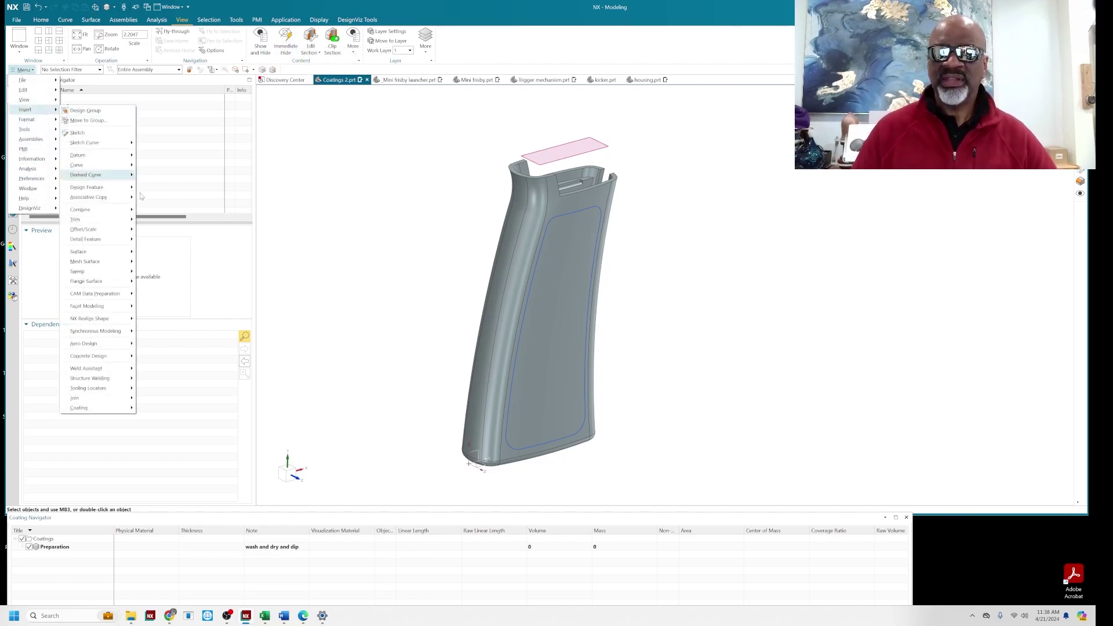
pyautogui.moveTo(110, 410)
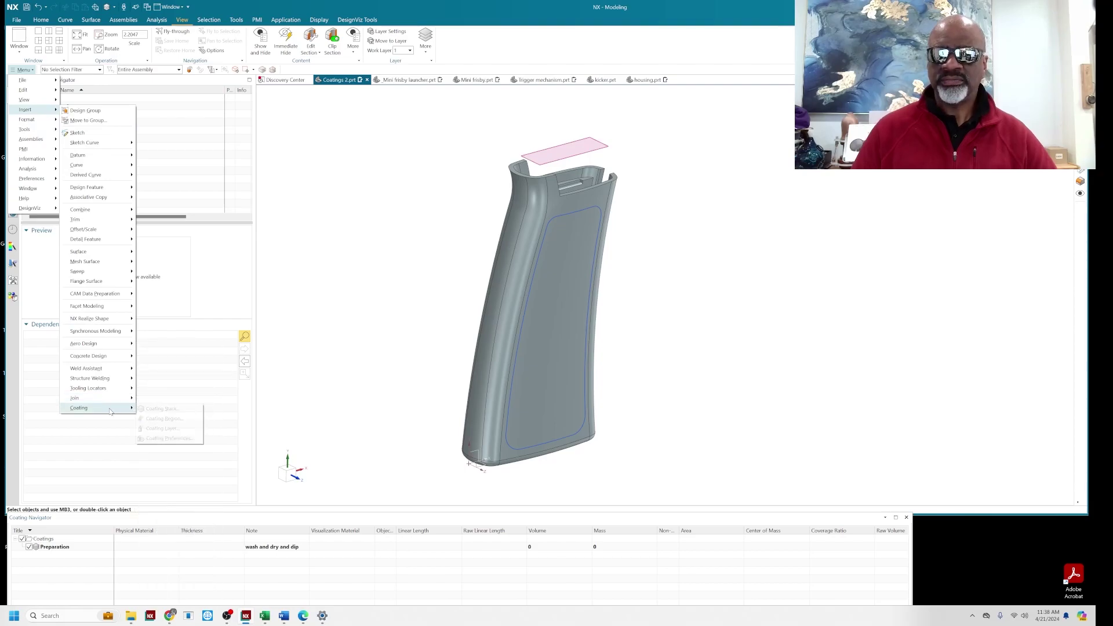
pyautogui.click(165, 420)
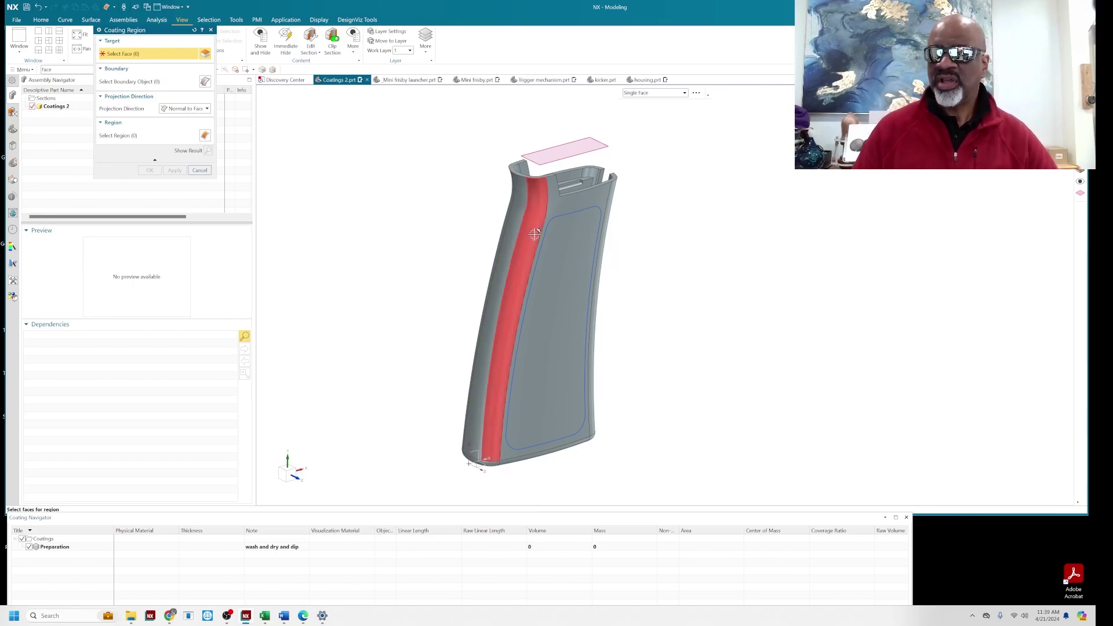
pyautogui.click(640, 94)
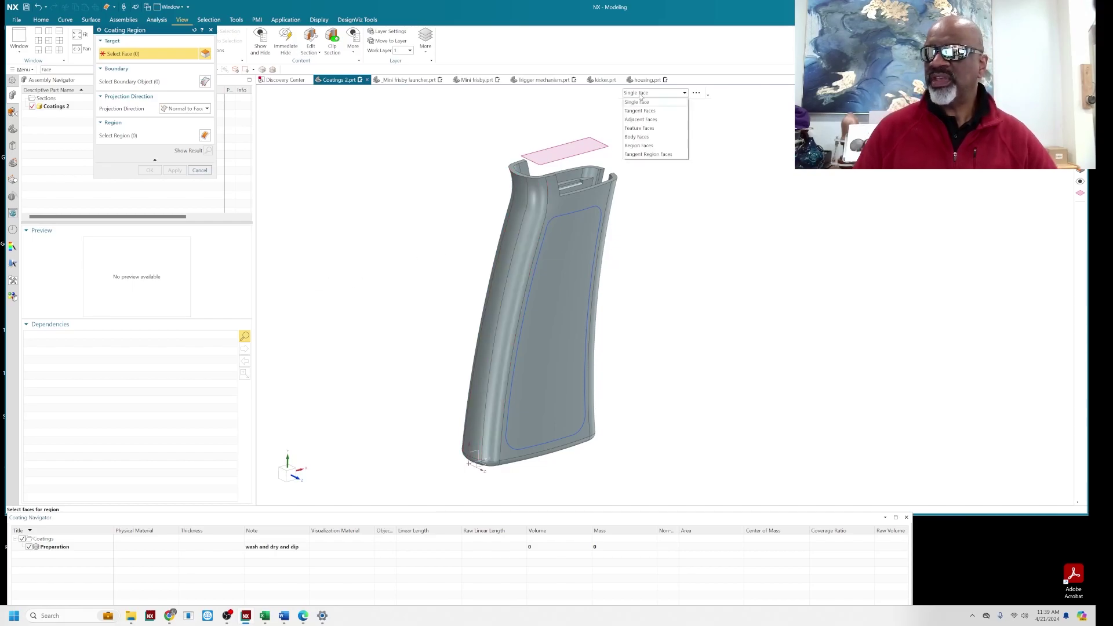
pyautogui.click(637, 137)
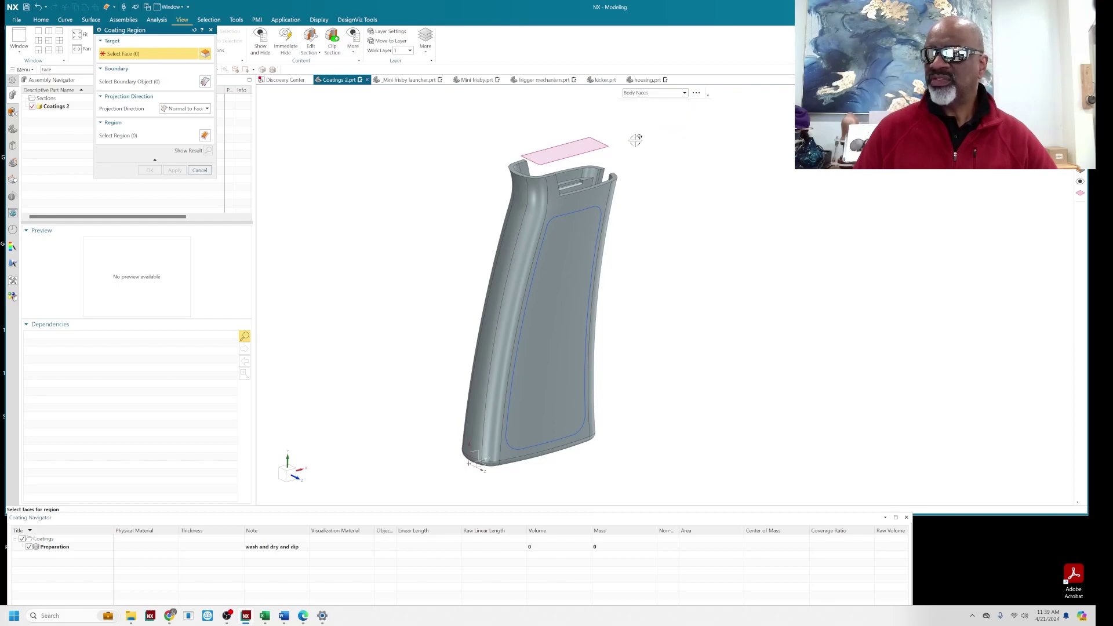
pyautogui.click(567, 251)
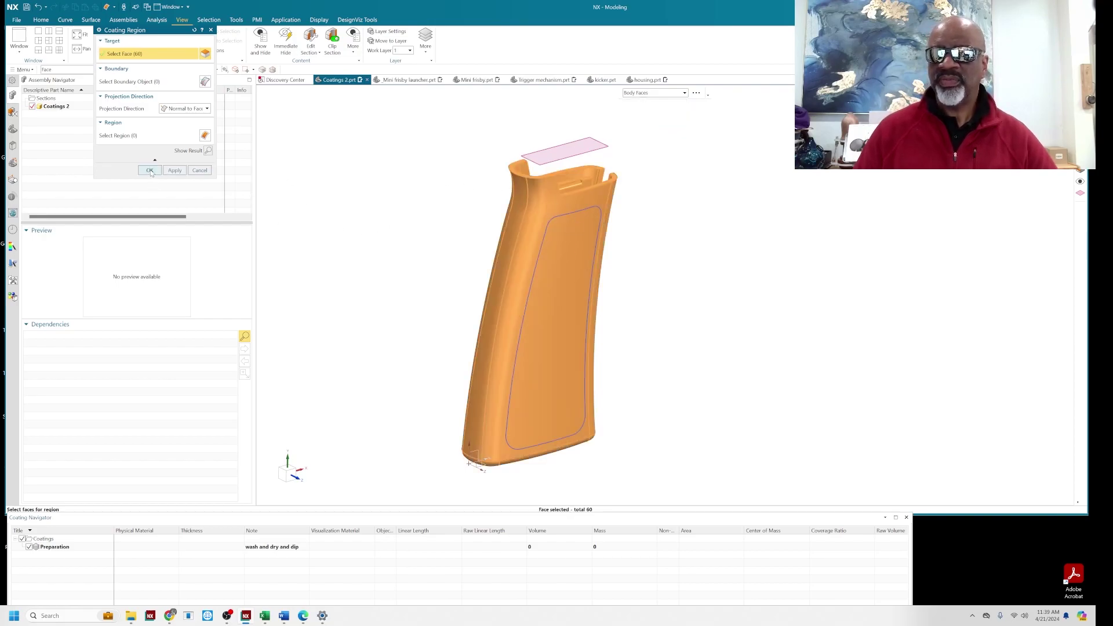
pyautogui.click(150, 171)
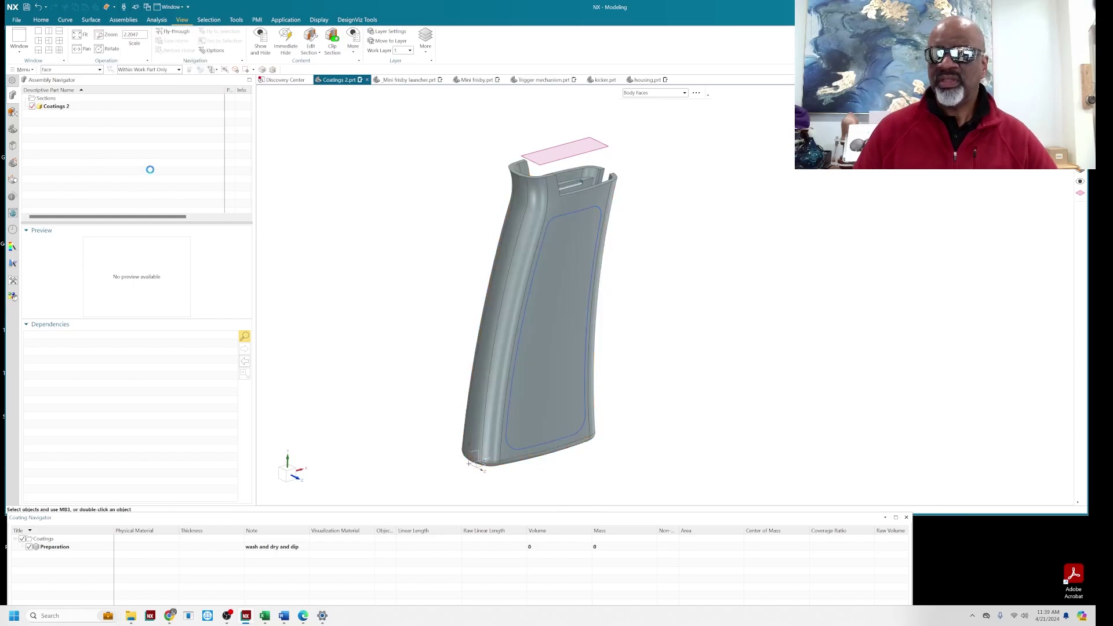
# Rename the new coating region in the model history as "The wash region"
pyautogui.click(13, 130)
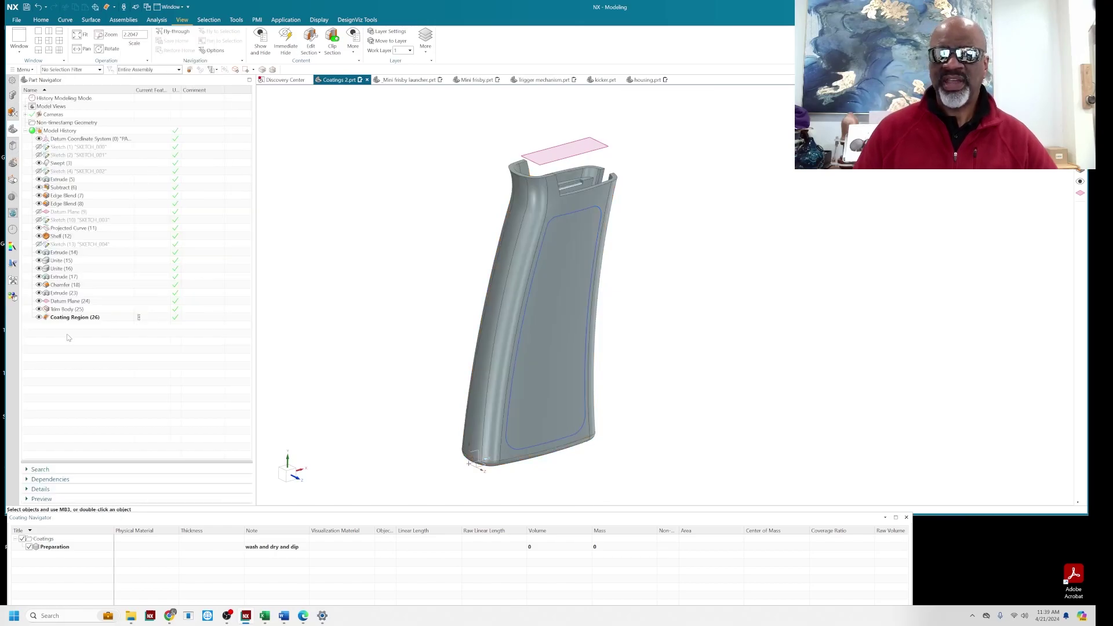
pyautogui.click(72, 318)
pyautogui.rightClick(71, 320)
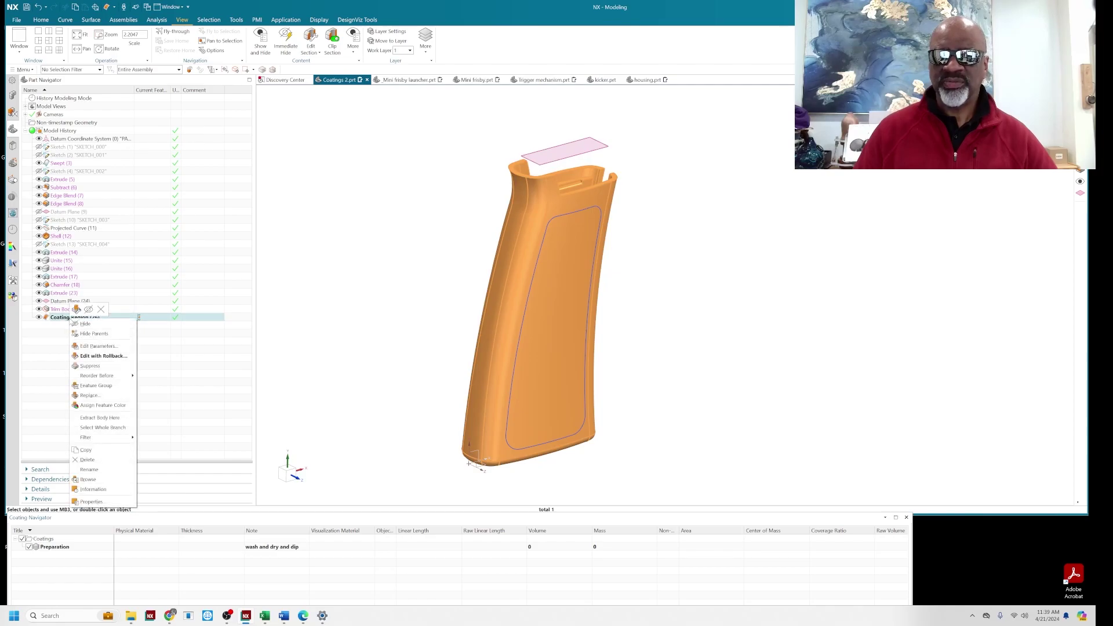
pyautogui.click(92, 471)
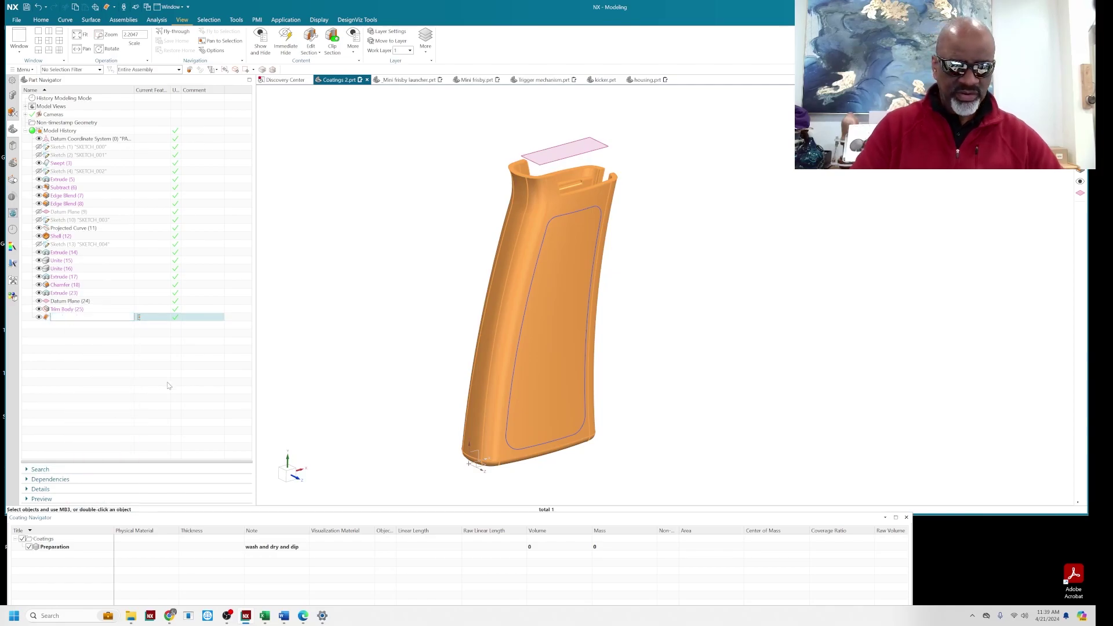
pyautogui.write('The w')
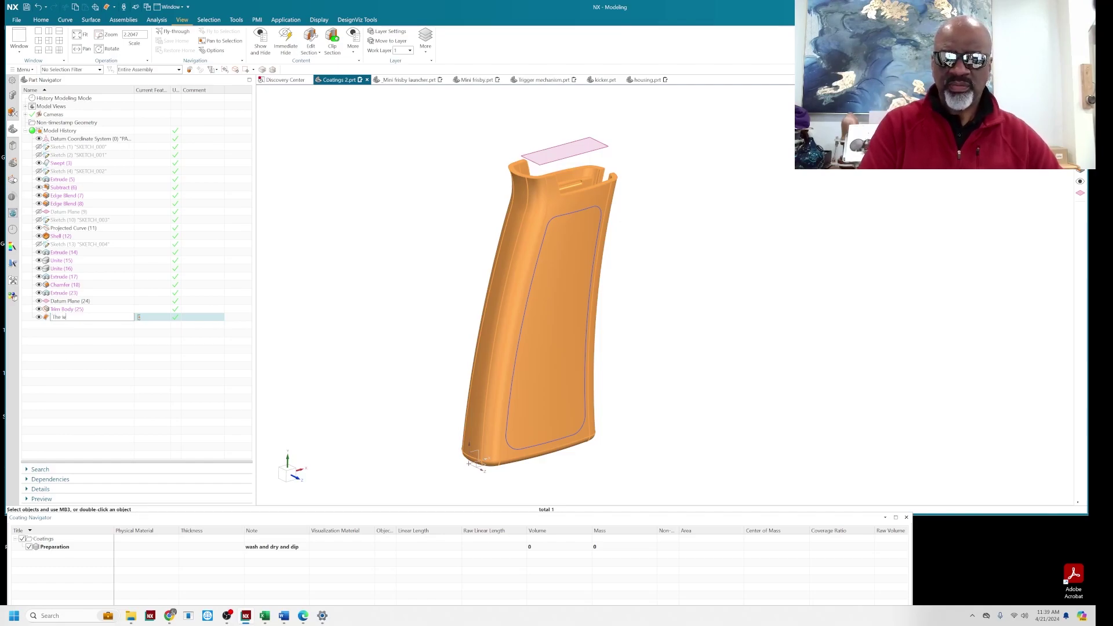
pyautogui.write('ash region')
pyautogui.press('Return')
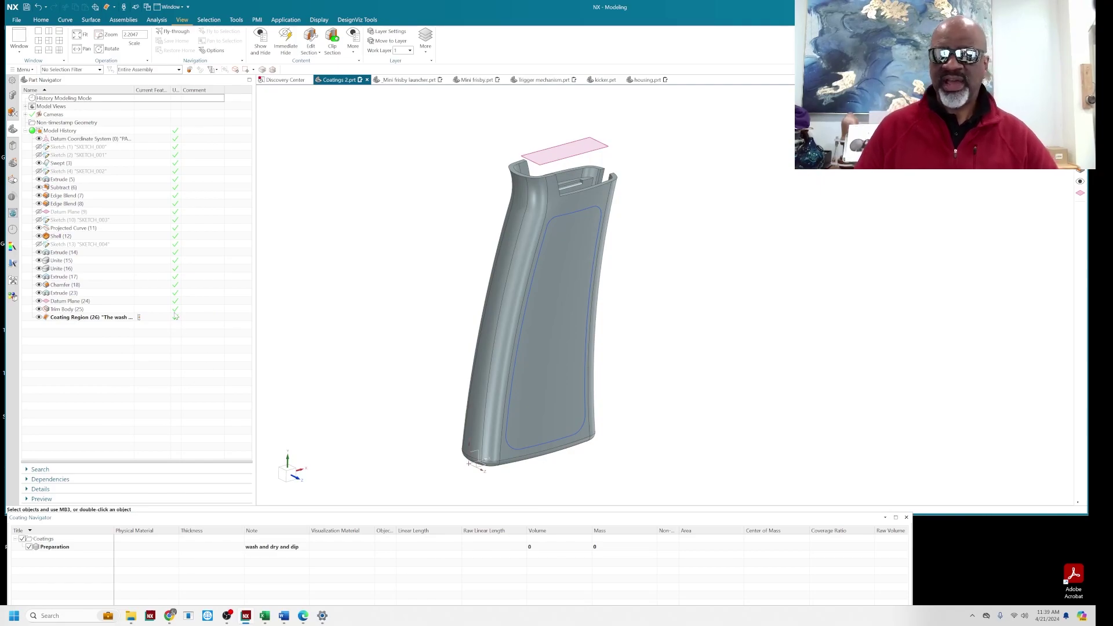
# Widen the model history's name column, and start a coating layer named "water wash" on the wash region
pyautogui.moveTo(134, 90); pyautogui.dragTo(167, 89)
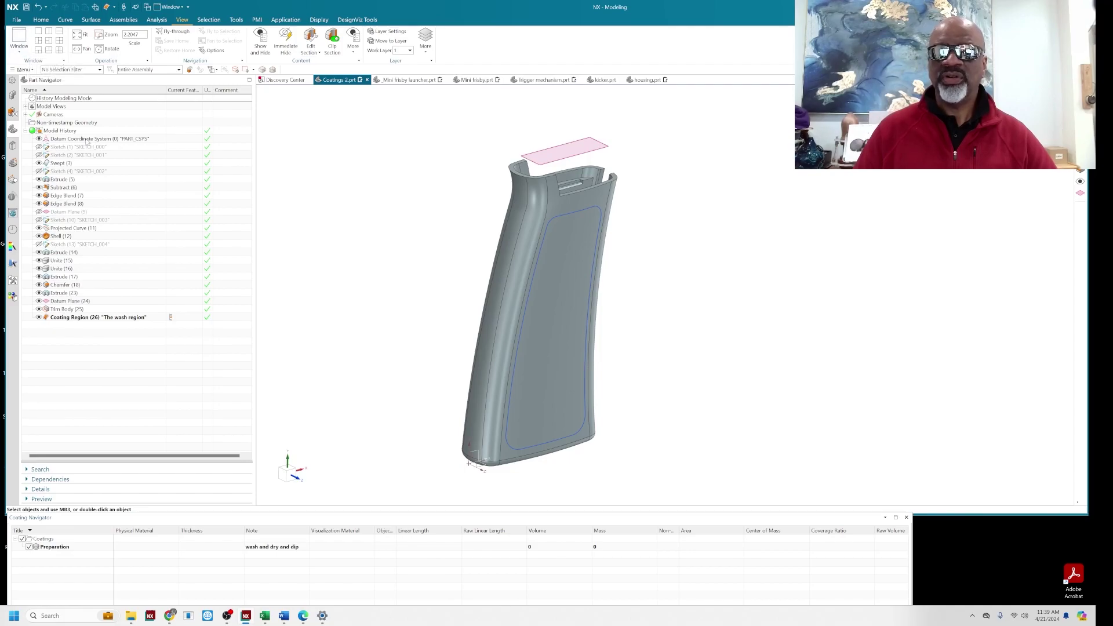
pyautogui.click(22, 69)
pyautogui.moveTo(32, 109)
pyautogui.moveTo(81, 408)
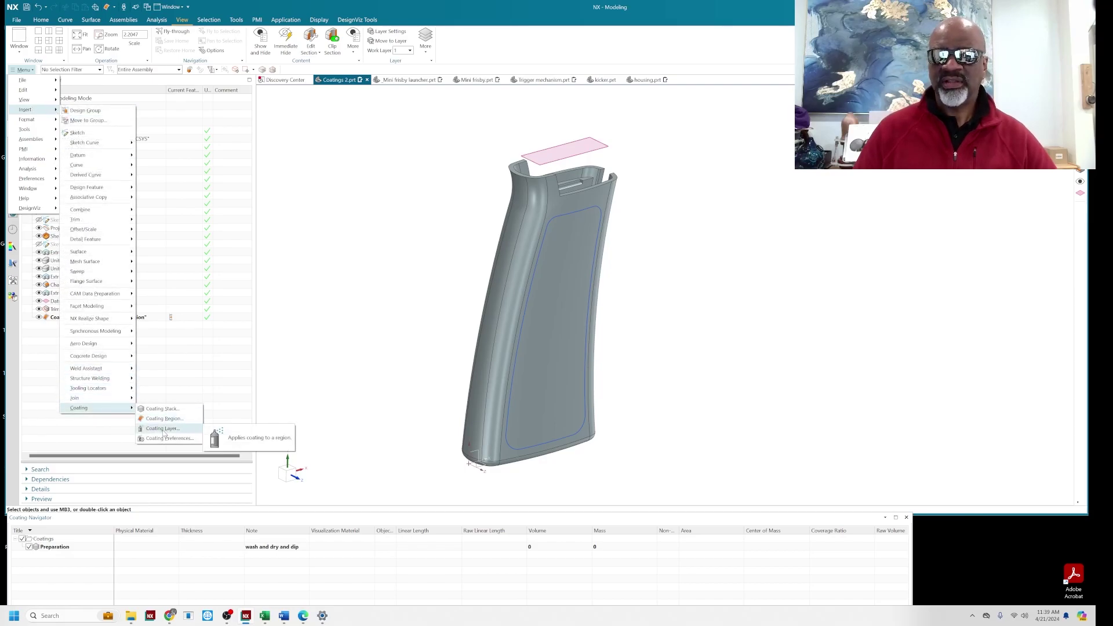
pyautogui.click(164, 430)
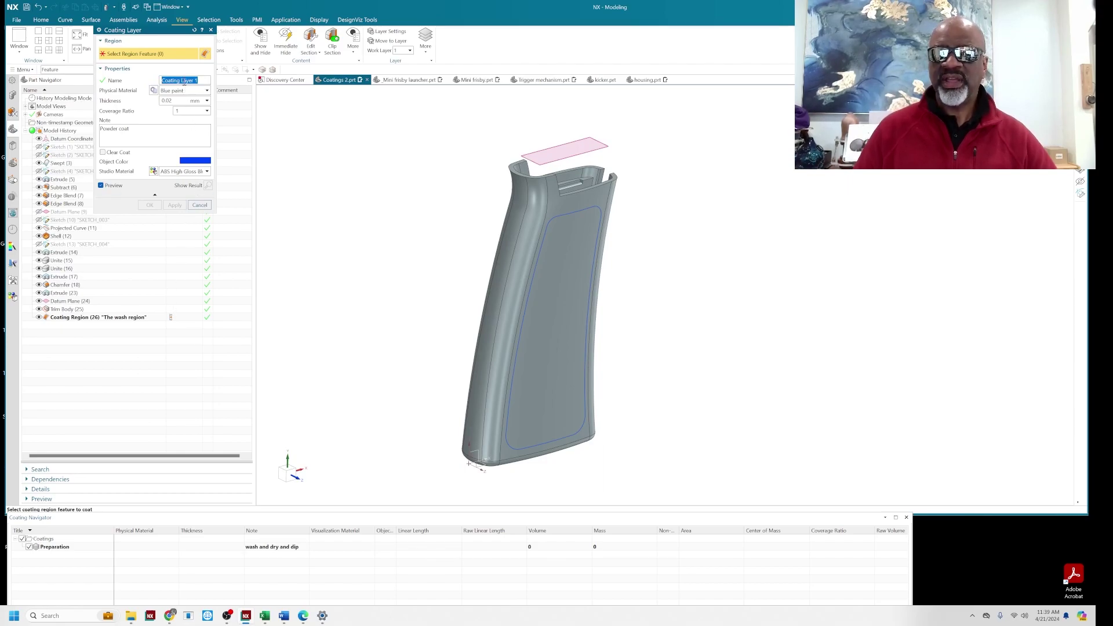
pyautogui.click(522, 244)
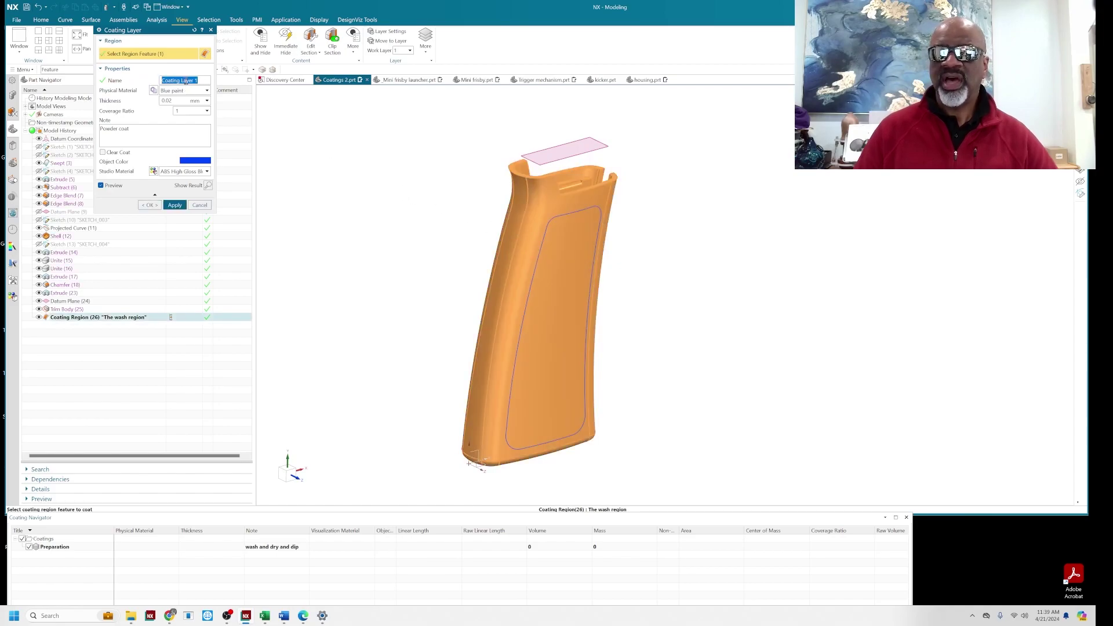
pyautogui.write('water wash')
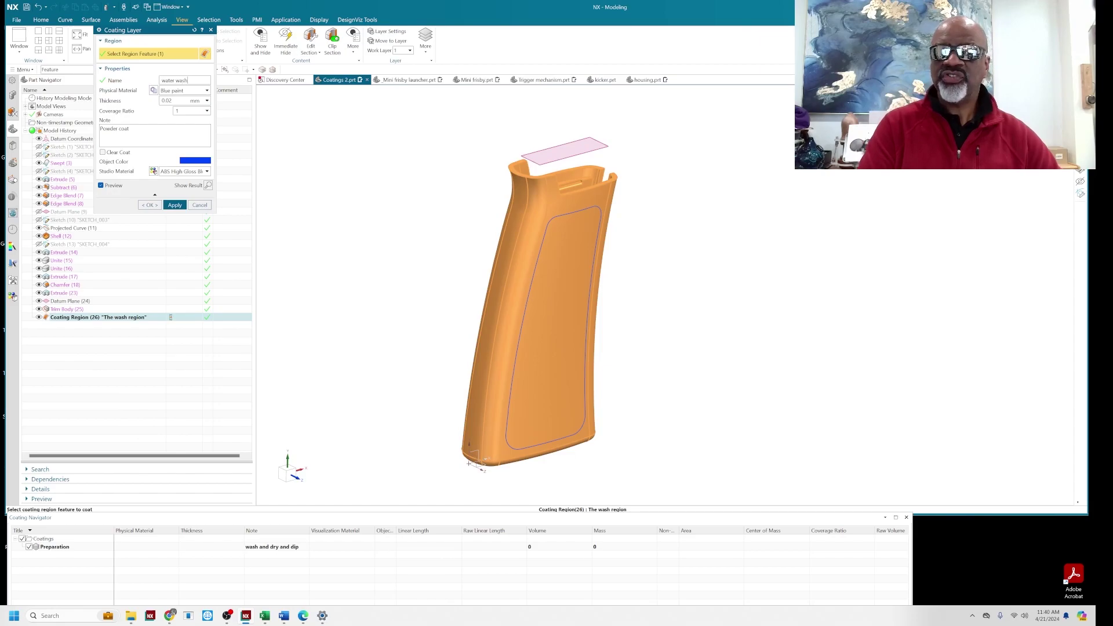
# Assign the local physical material "Water wash" to the coating layer and create the layer
pyautogui.click(153, 91)
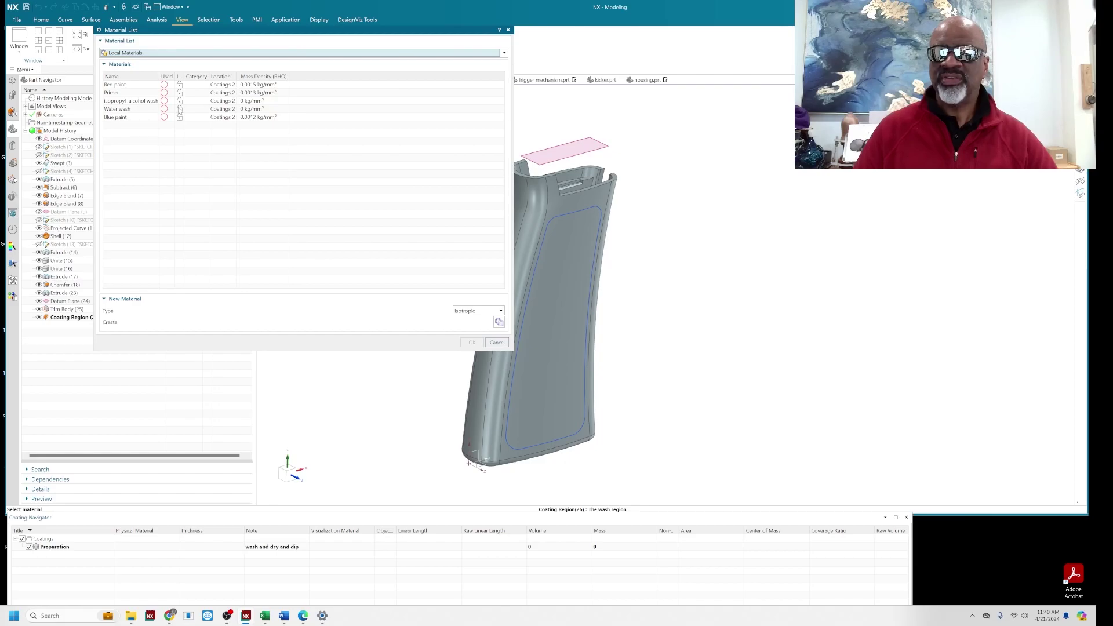
pyautogui.click(144, 112)
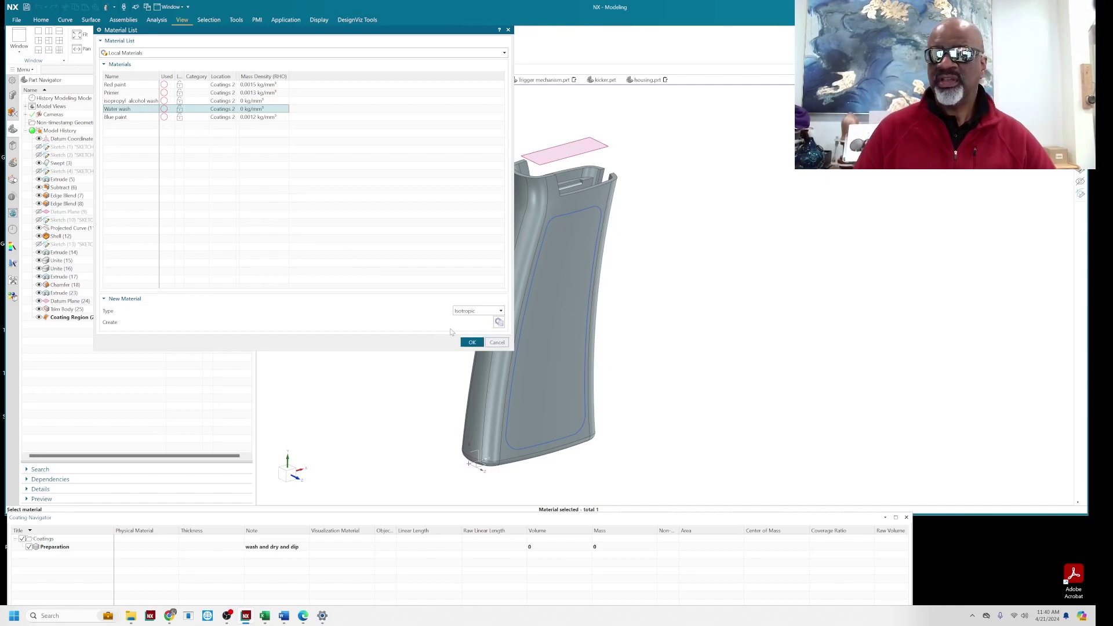
pyautogui.click(470, 343)
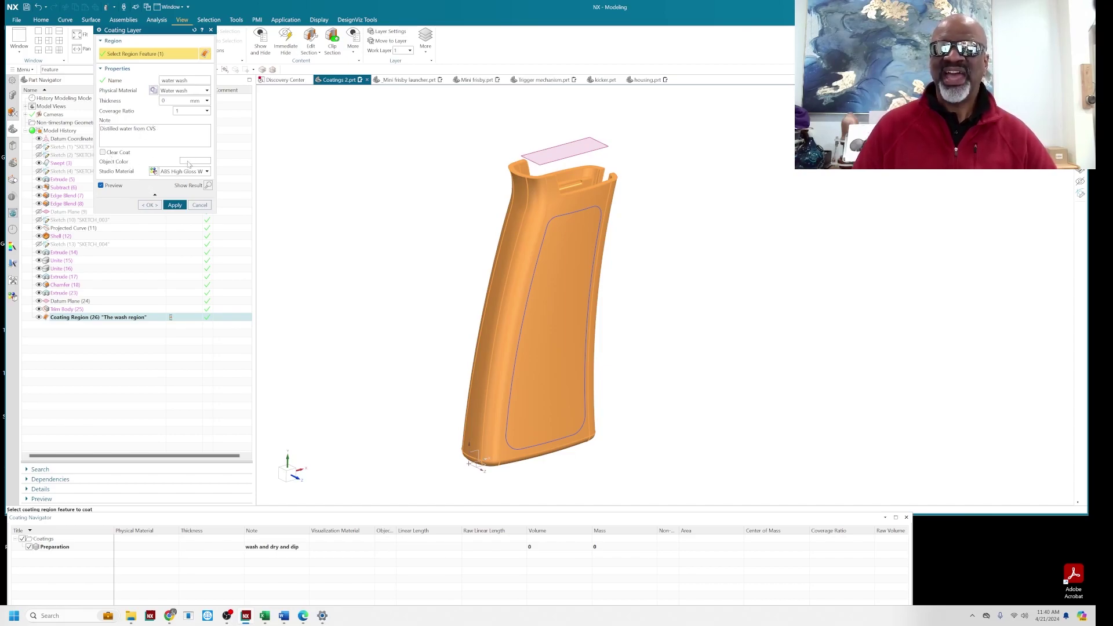
pyautogui.click(150, 206)
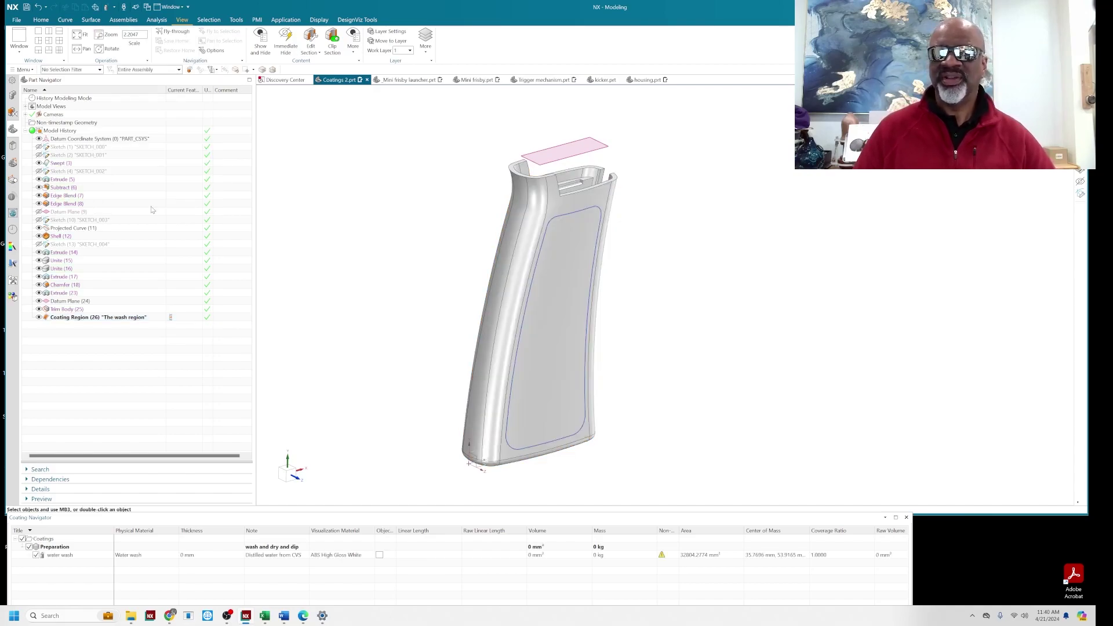
pyautogui.click(53, 548)
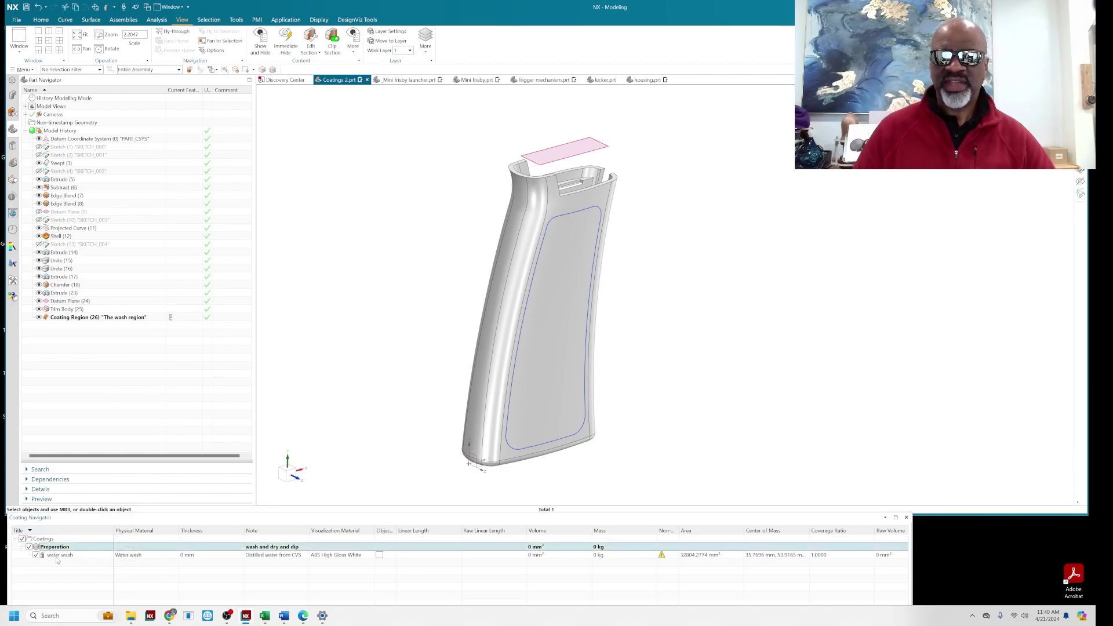
pyautogui.click(57, 556)
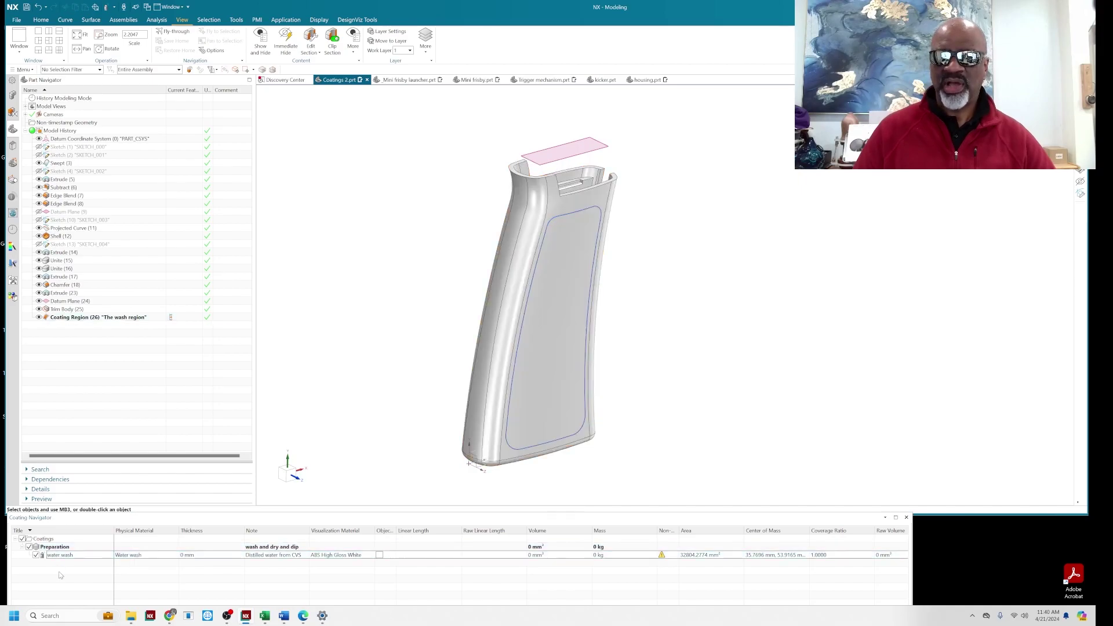
pyautogui.click(106, 369)
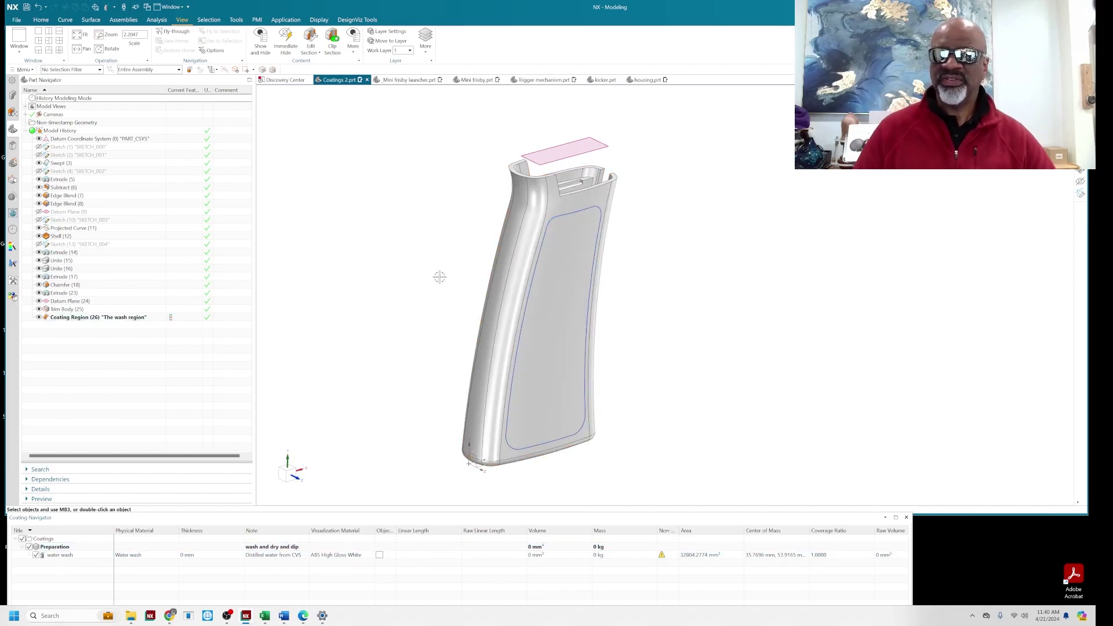
# Create a coating stack named "Paint" with the note "powder coated"
pyautogui.click(22, 69)
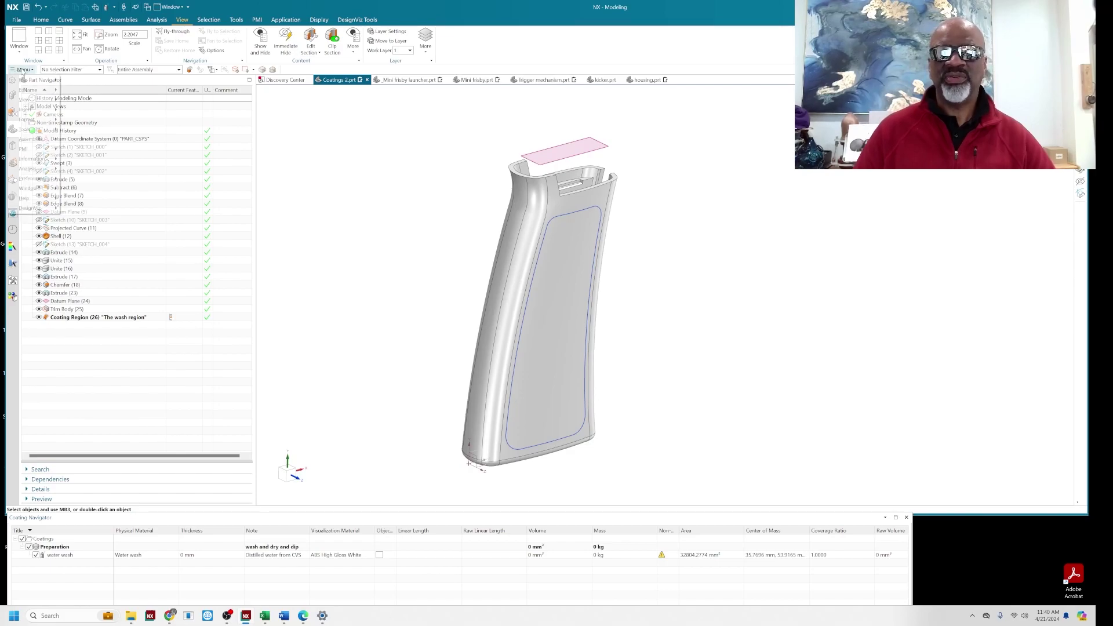
pyautogui.moveTo(28, 169)
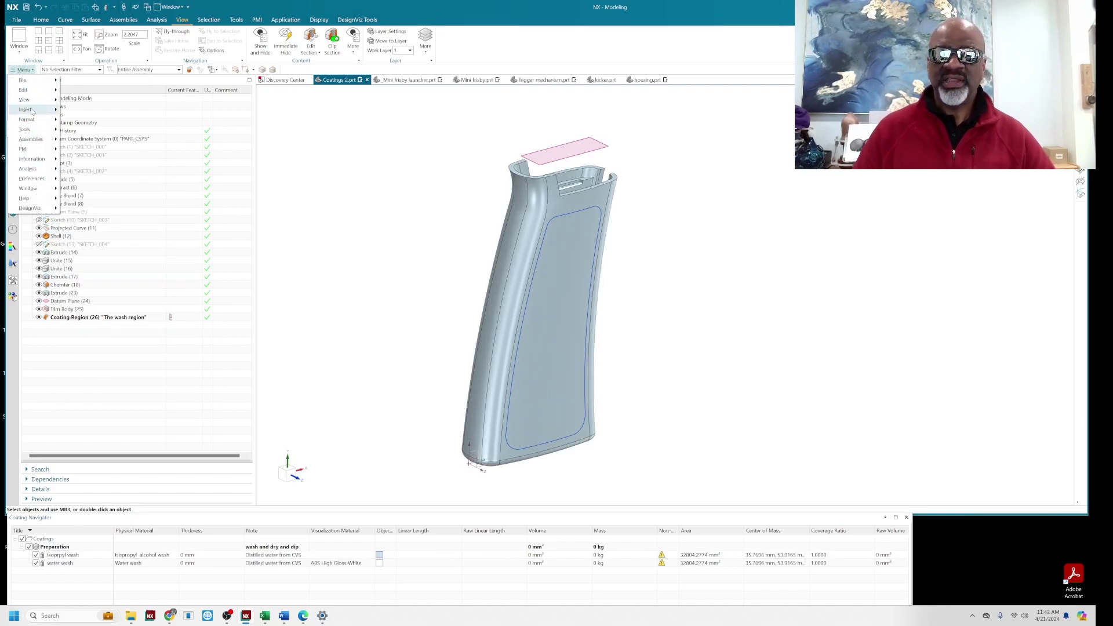
pyautogui.moveTo(26, 110)
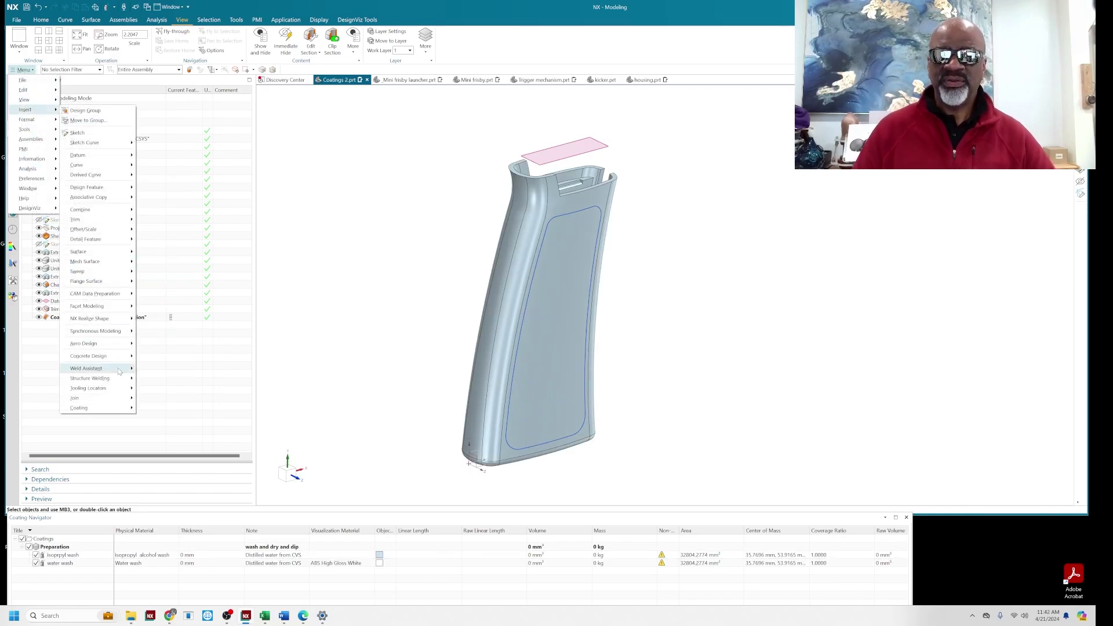
pyautogui.moveTo(111, 408)
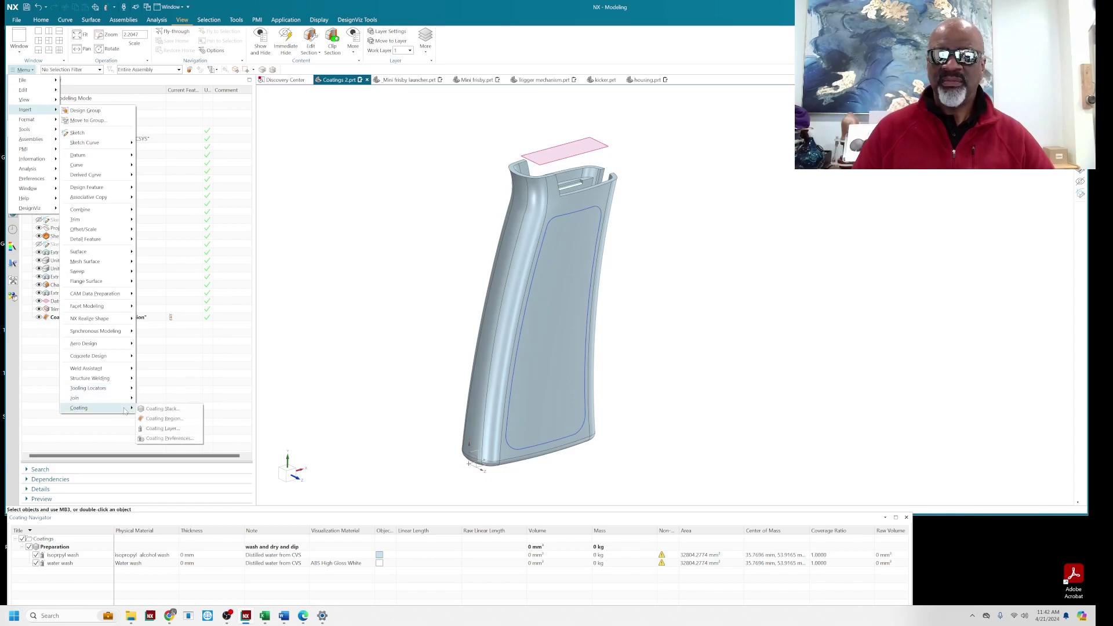
pyautogui.click(163, 409)
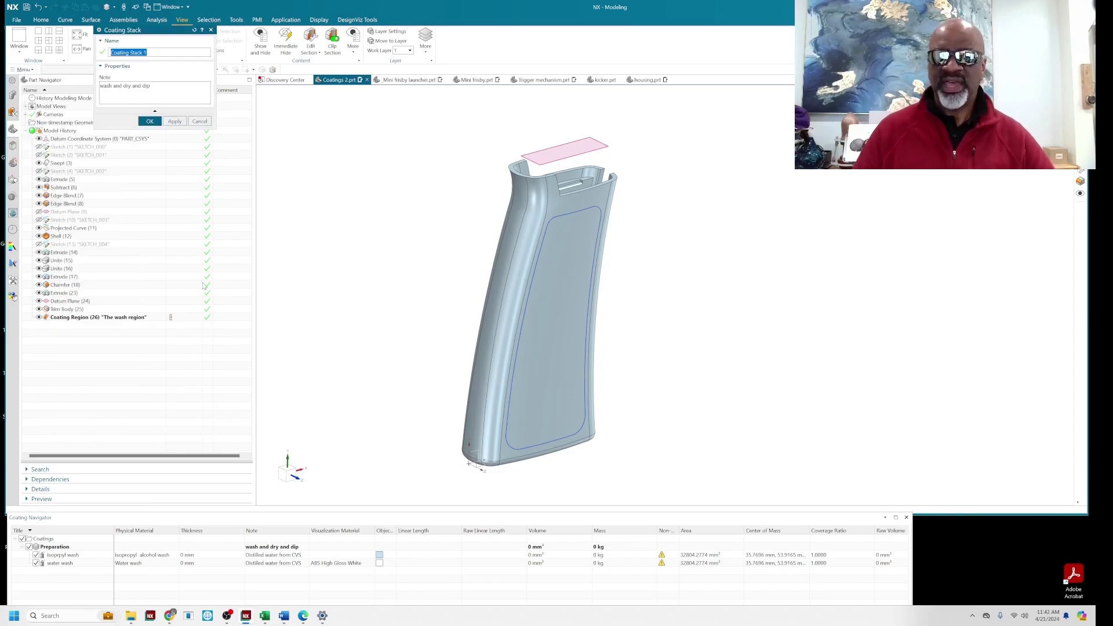
pyautogui.write('pain')
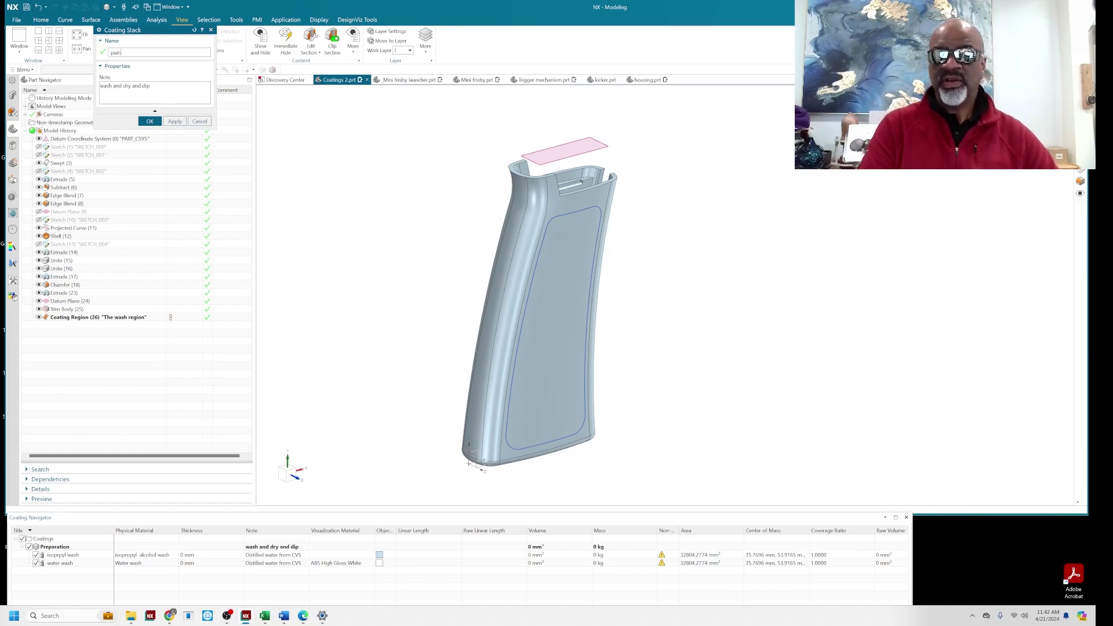
pyautogui.press('BackSpace')
pyautogui.press('BackSpace')
pyautogui.write('Paint')
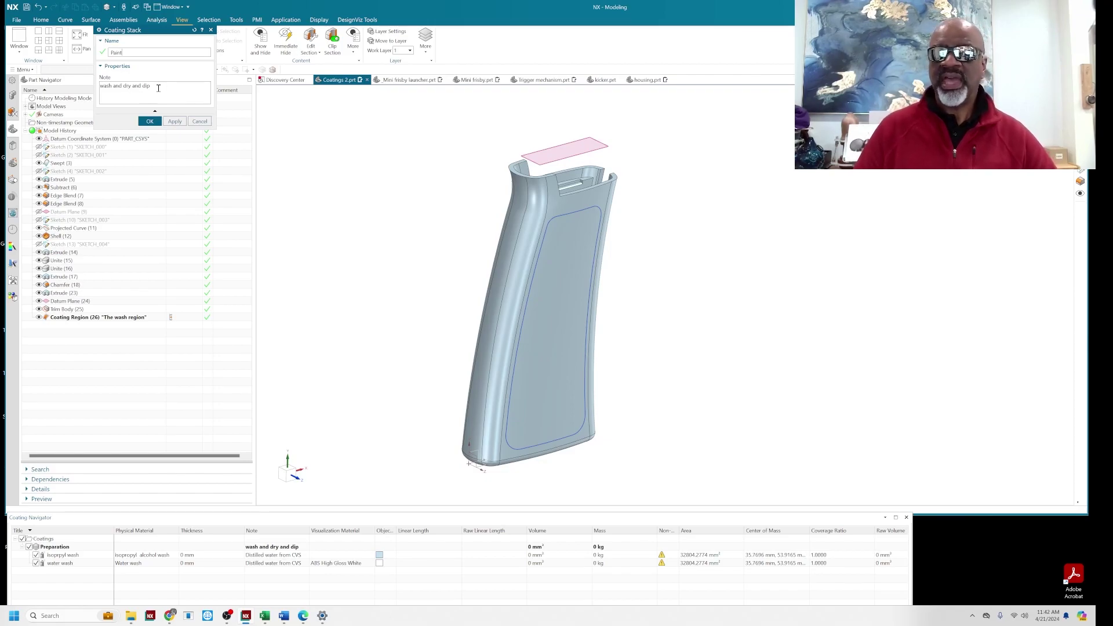
pyautogui.press('Tab')
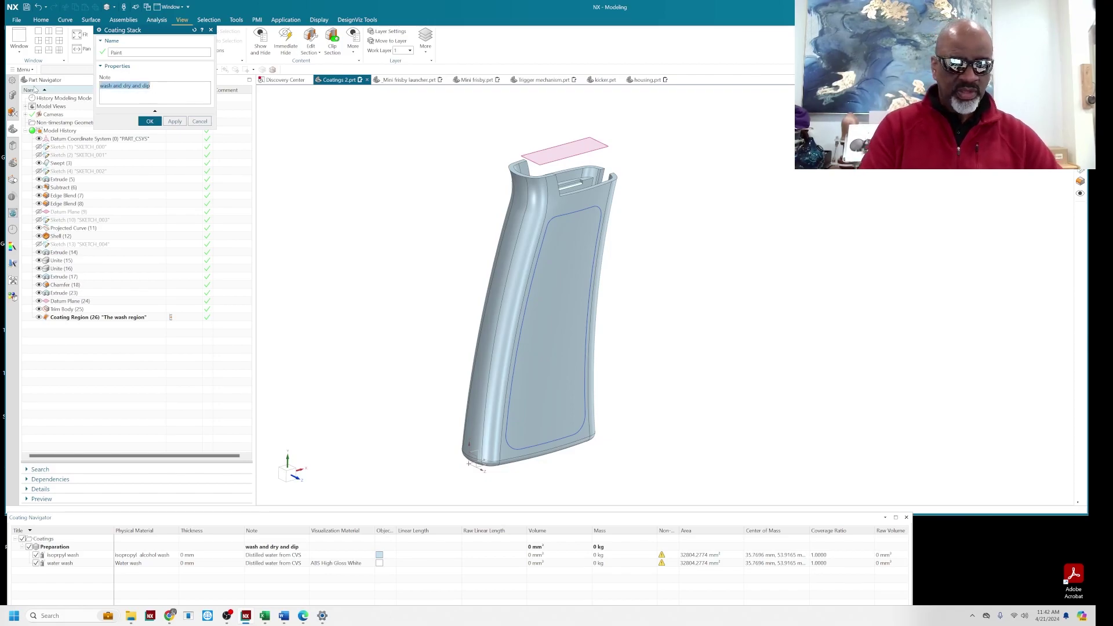
pyautogui.write('P')
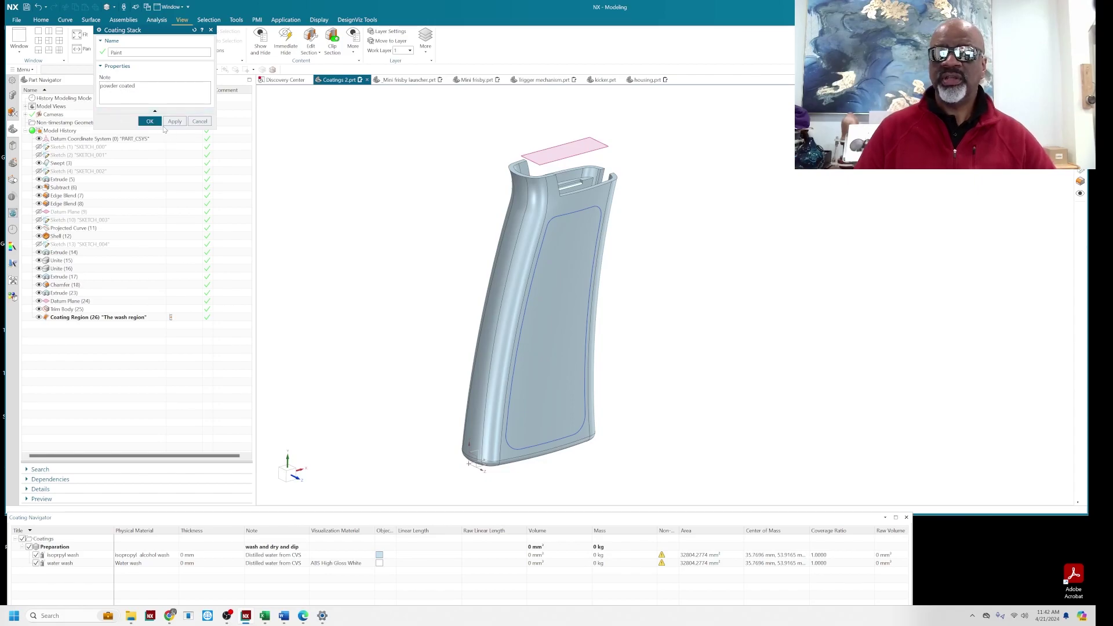
pyautogui.click(150, 121)
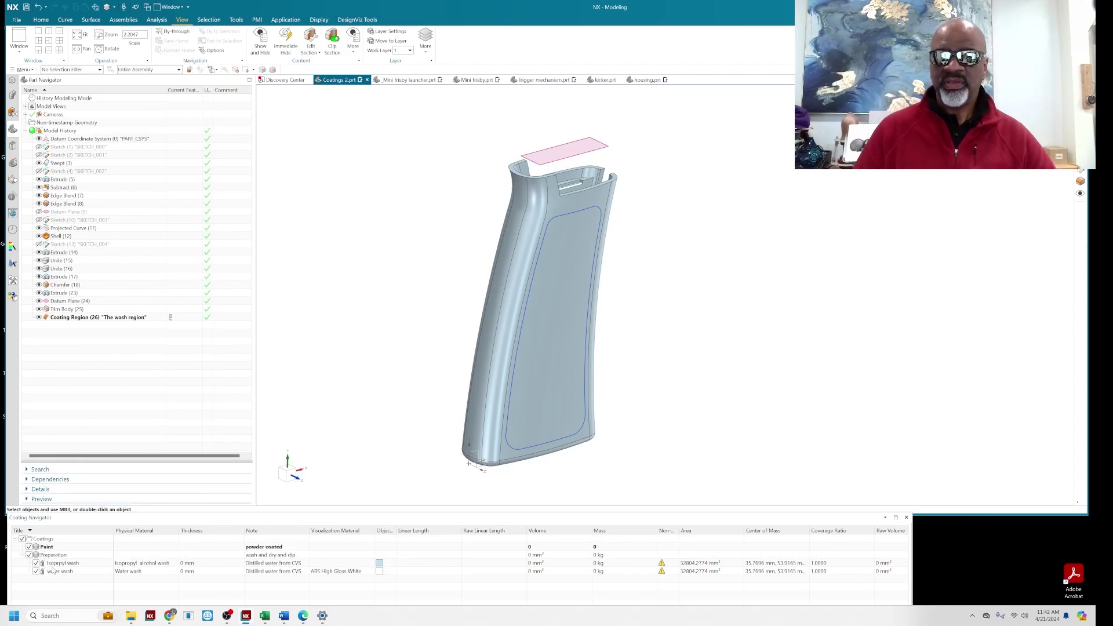
# Sort the coatings list by title so that the Preparation stack is listed before the Paint stack
pyautogui.click(61, 532)
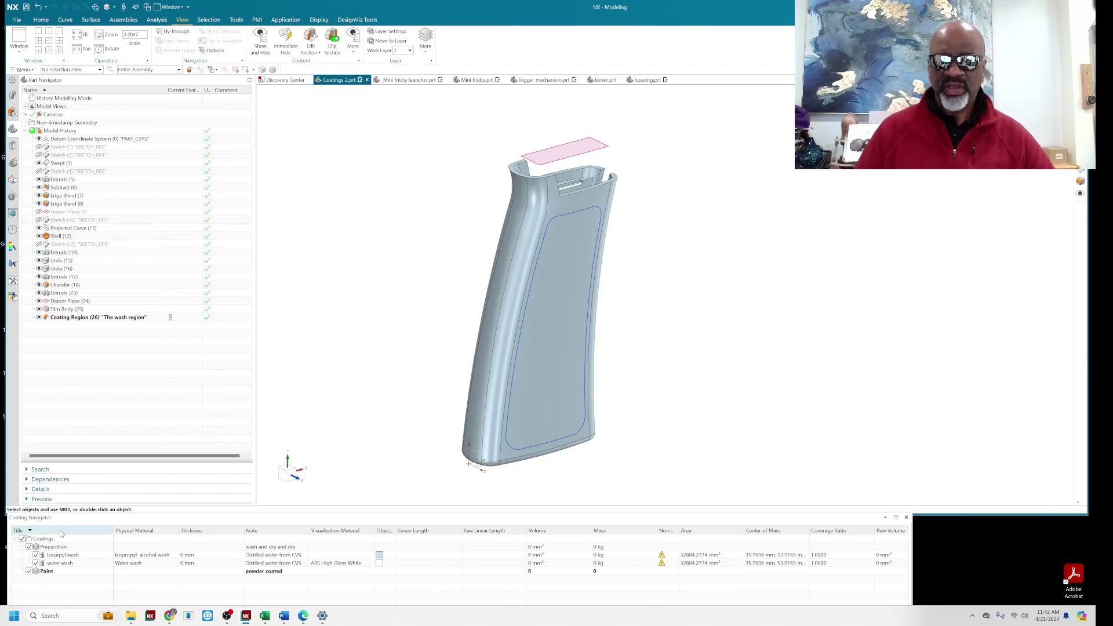
pyautogui.click(64, 532)
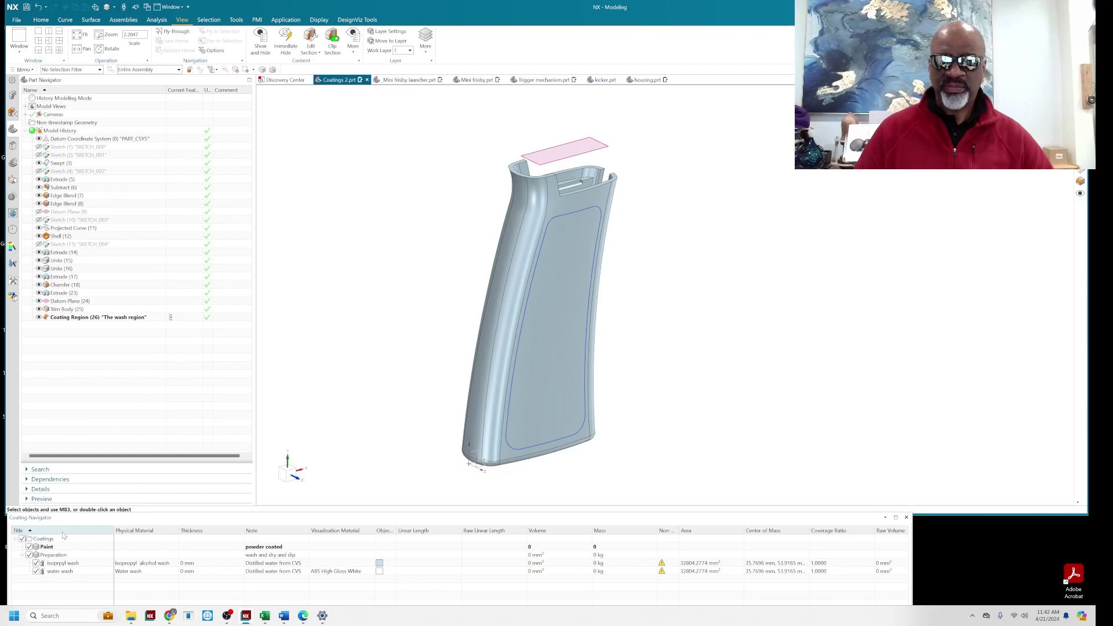
pyautogui.click(66, 532)
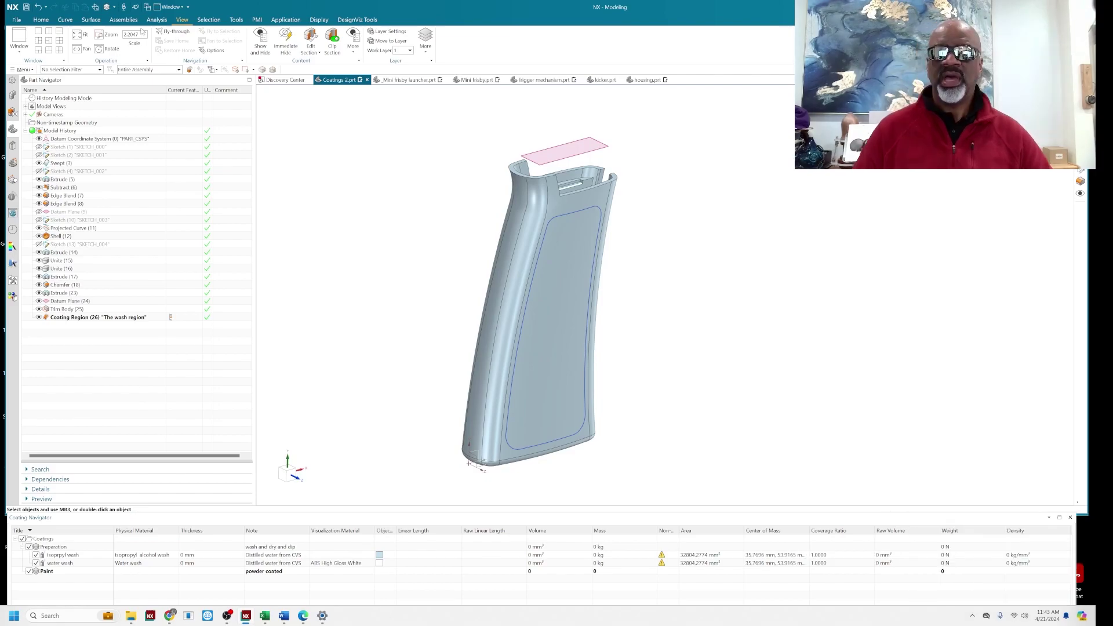
# Review the part's local materials in Manage Materials, going through the paint, primer and wash entries, and close the list
pyautogui.click(237, 21)
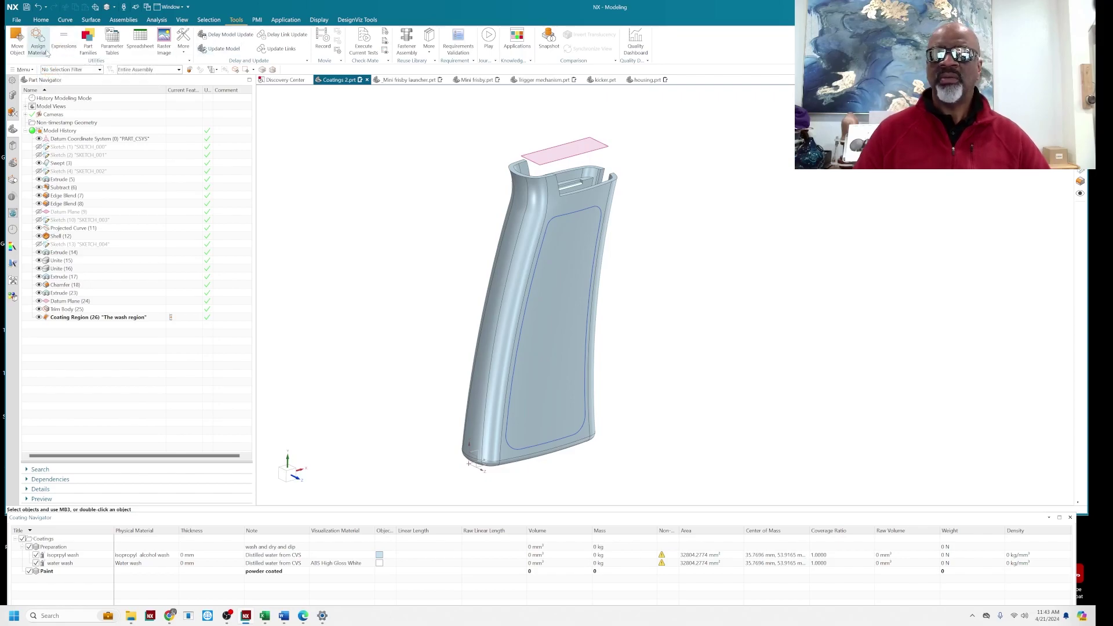
pyautogui.click(183, 41)
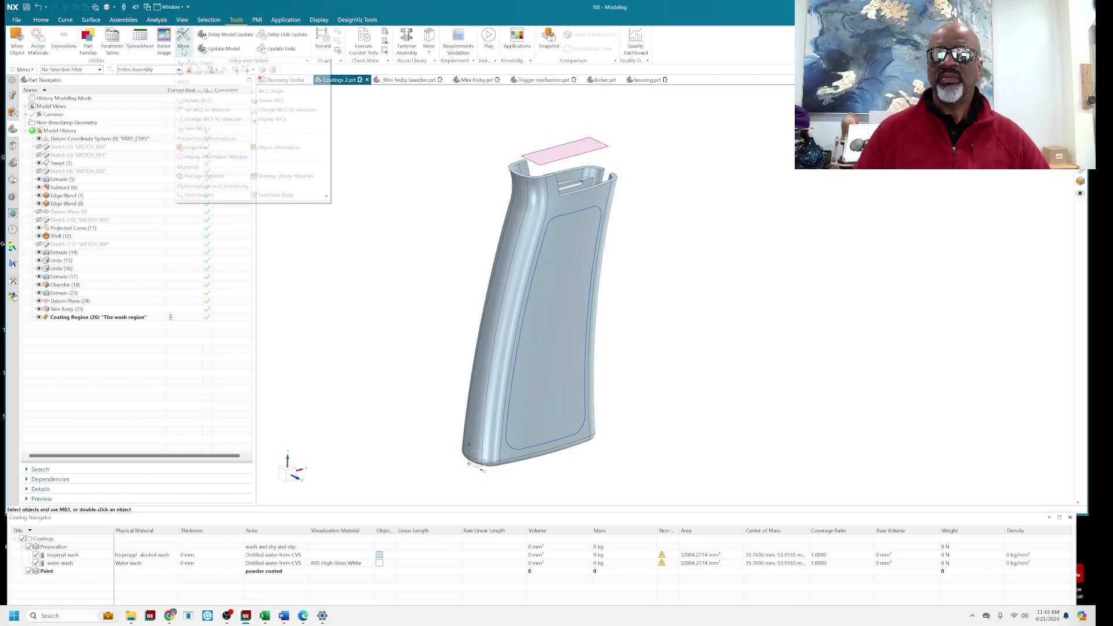
pyautogui.click(203, 73)
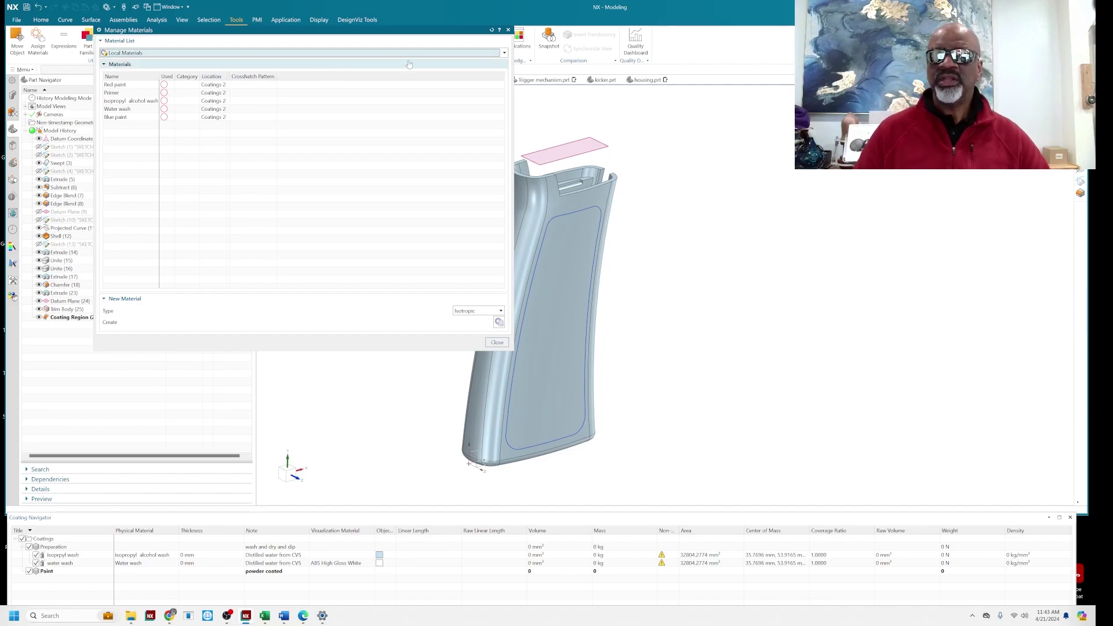
pyautogui.click(505, 53)
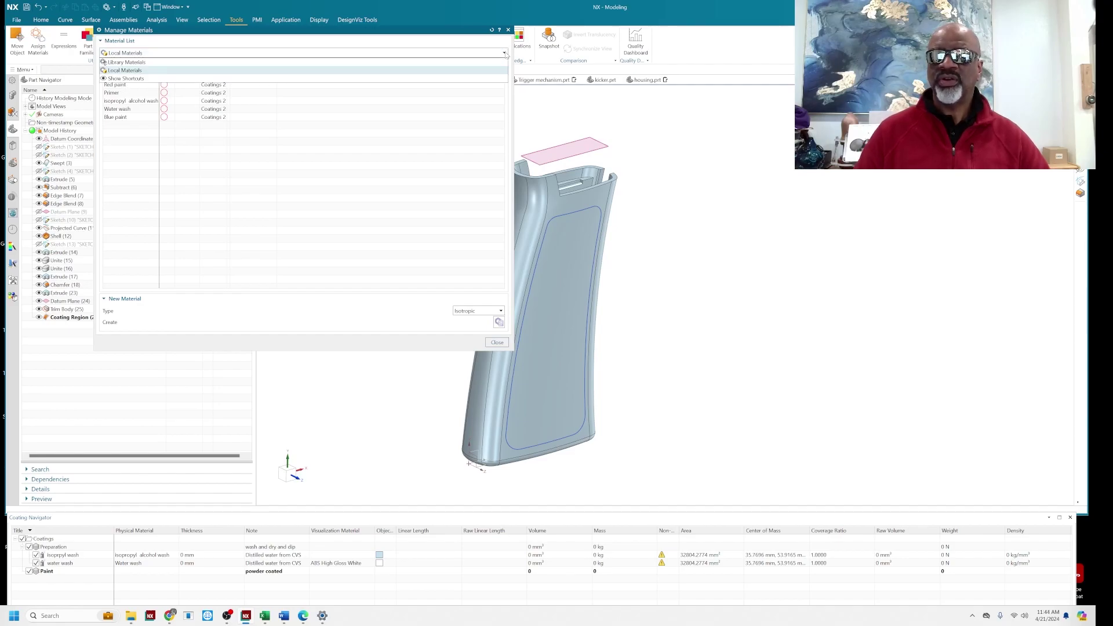
pyautogui.click(125, 70)
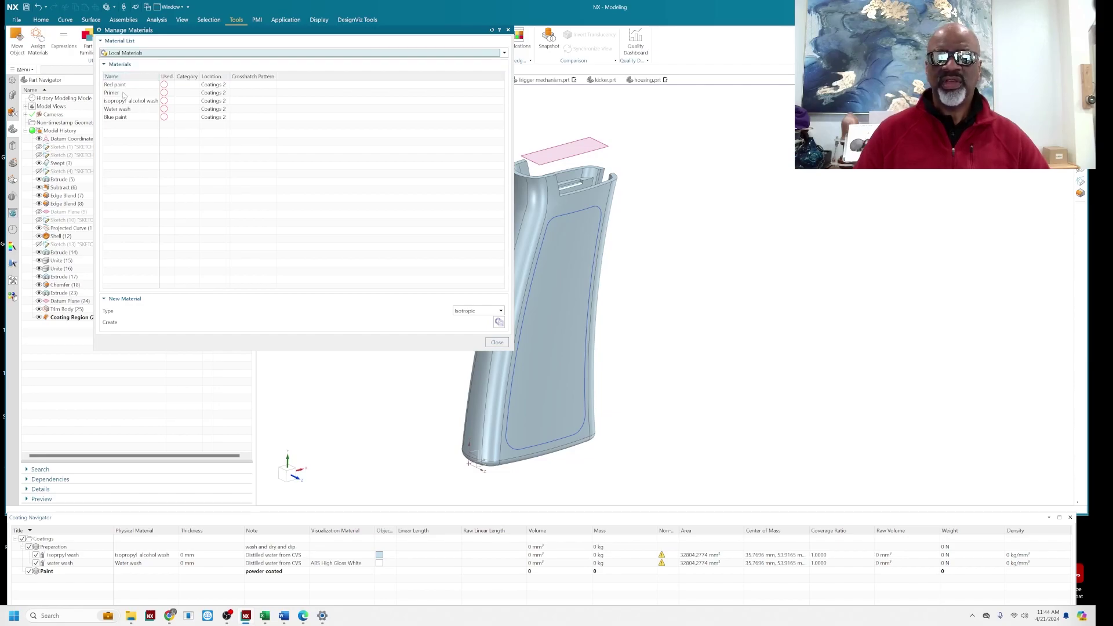
pyautogui.click(142, 87)
pyautogui.click(133, 95)
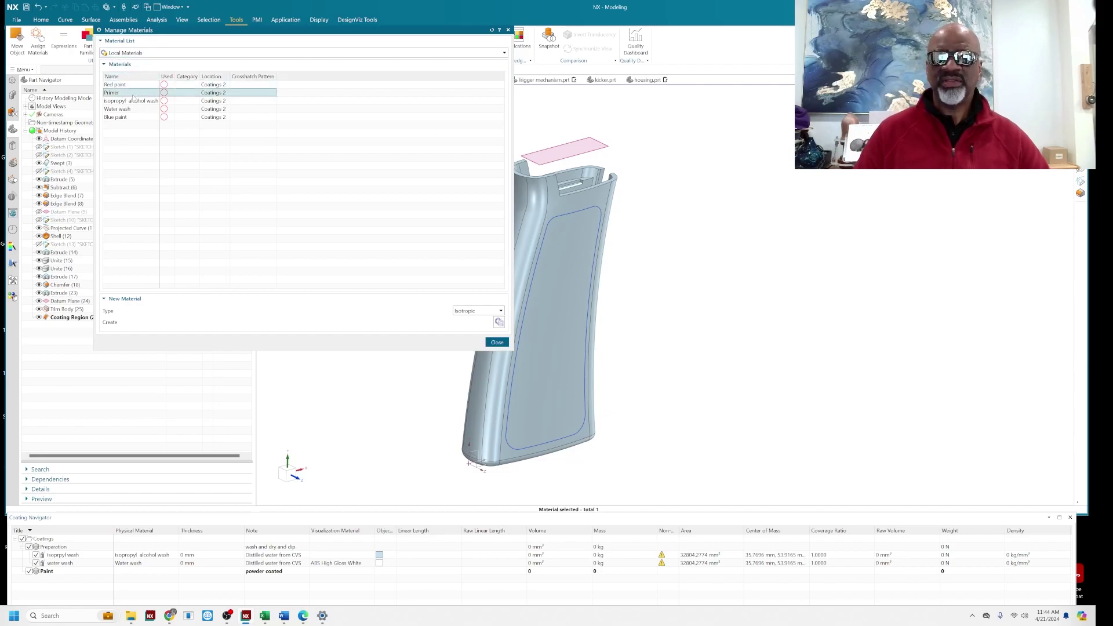
pyautogui.click(134, 102)
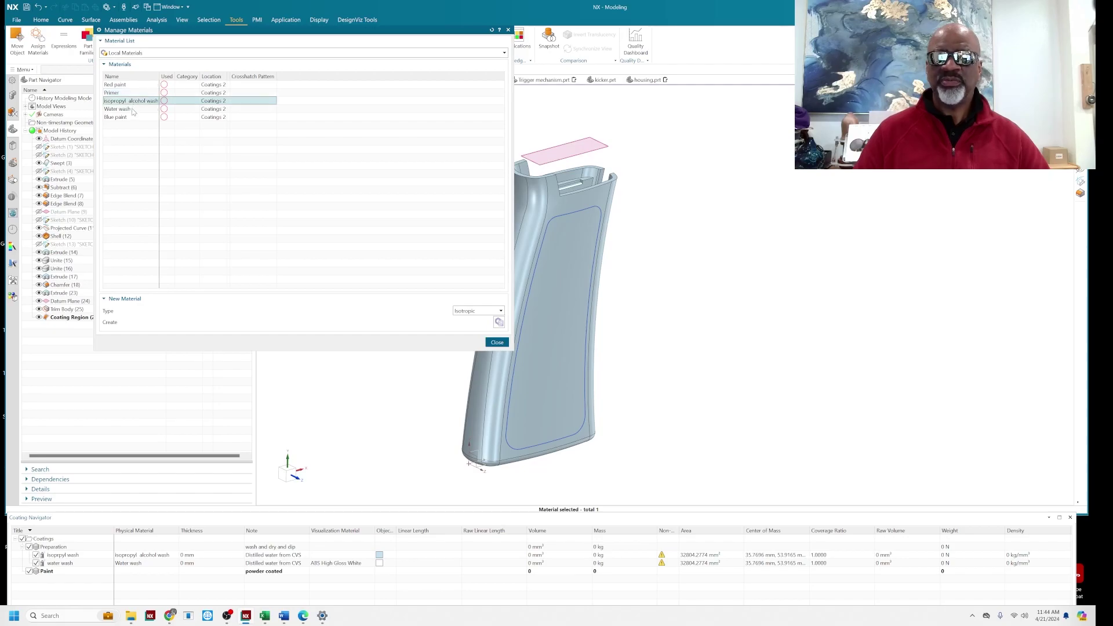
pyautogui.click(135, 110)
pyautogui.click(135, 119)
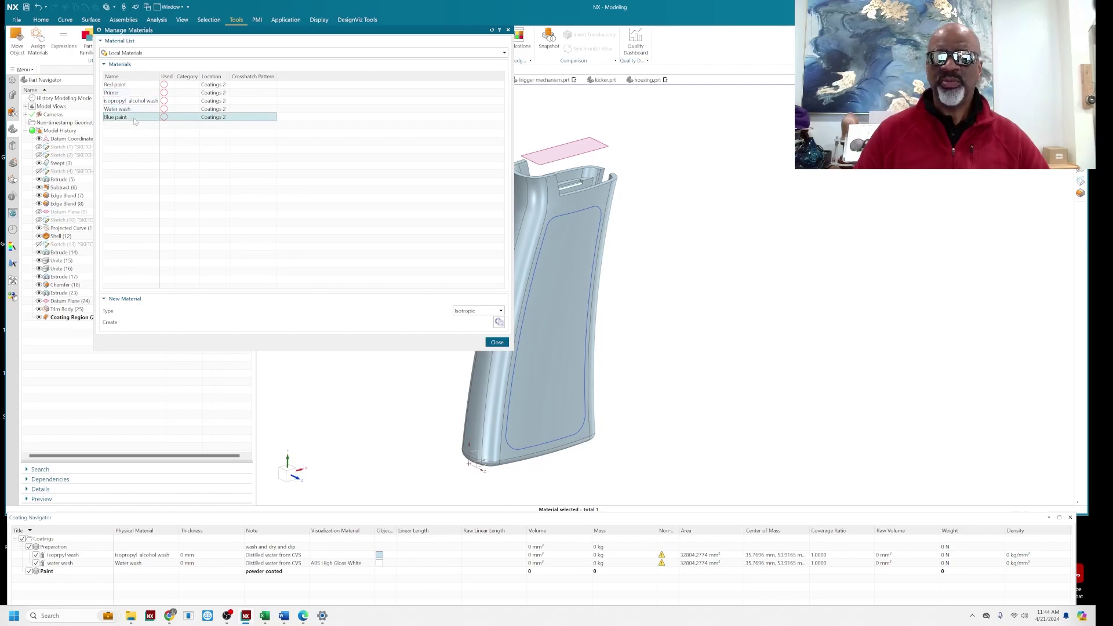
pyautogui.click(496, 343)
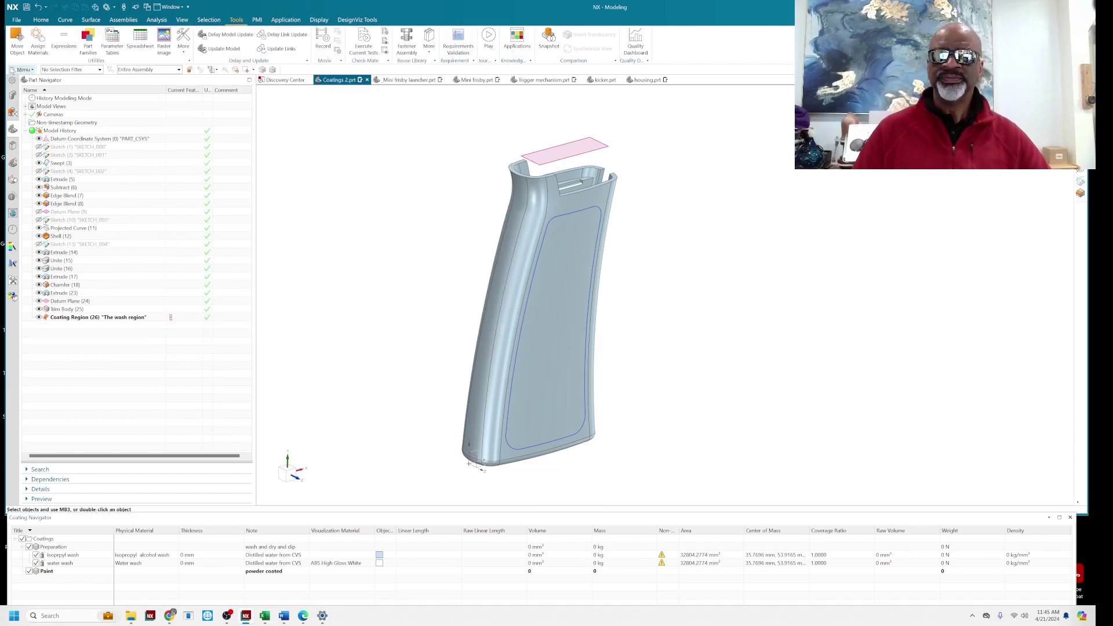
# Confirm the coating preferences with the Non-geometric Component output option enabled
pyautogui.click(13, 69)
pyautogui.moveTo(42, 112)
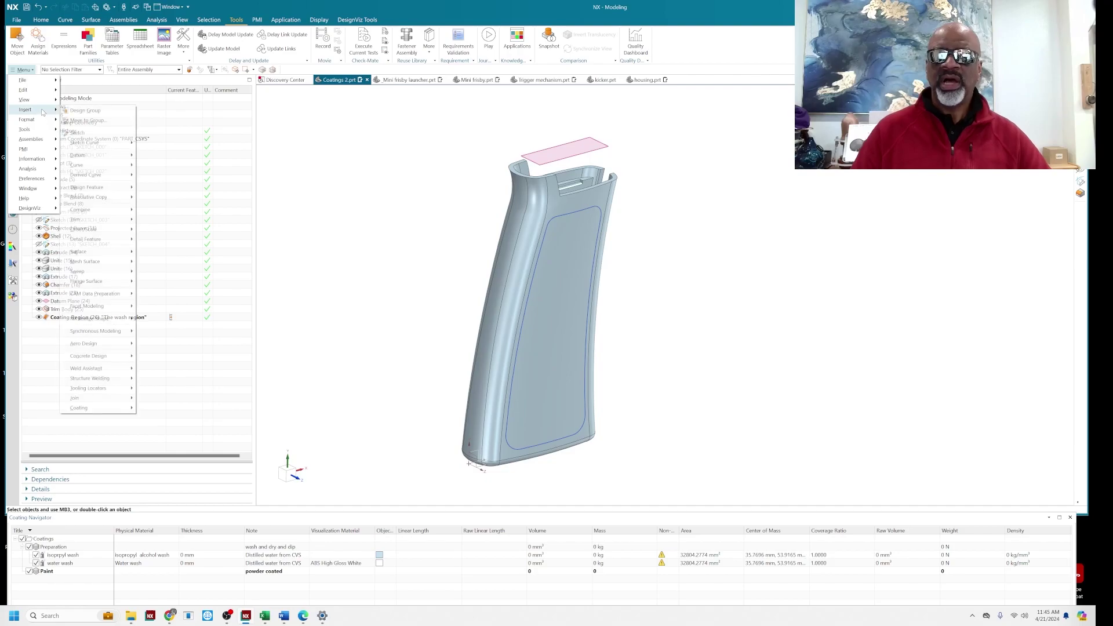
pyautogui.moveTo(87, 408)
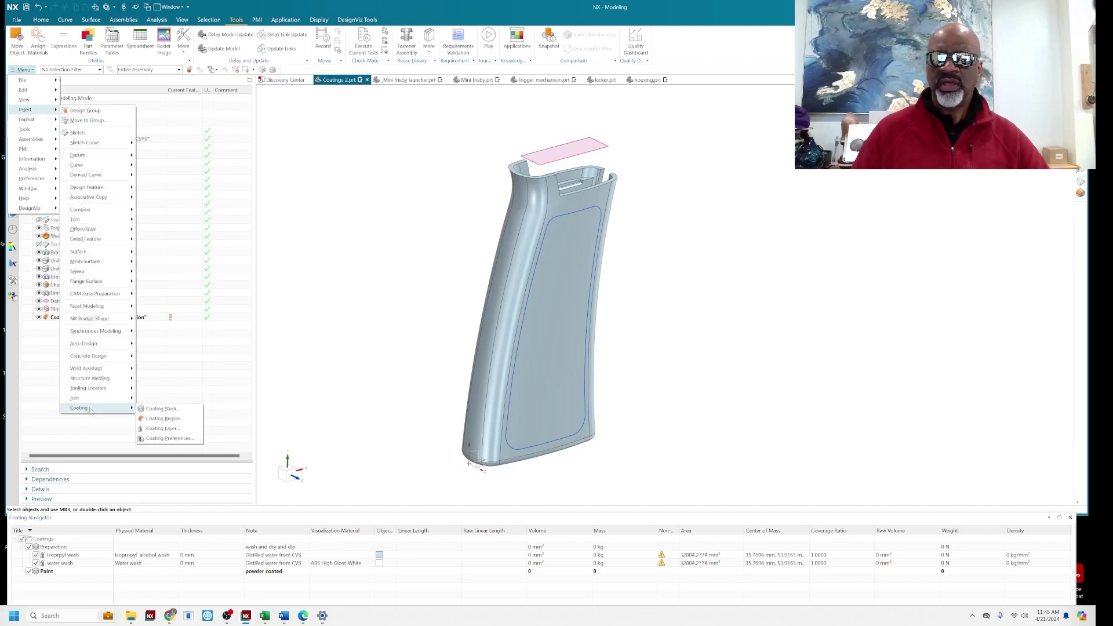
pyautogui.click(166, 439)
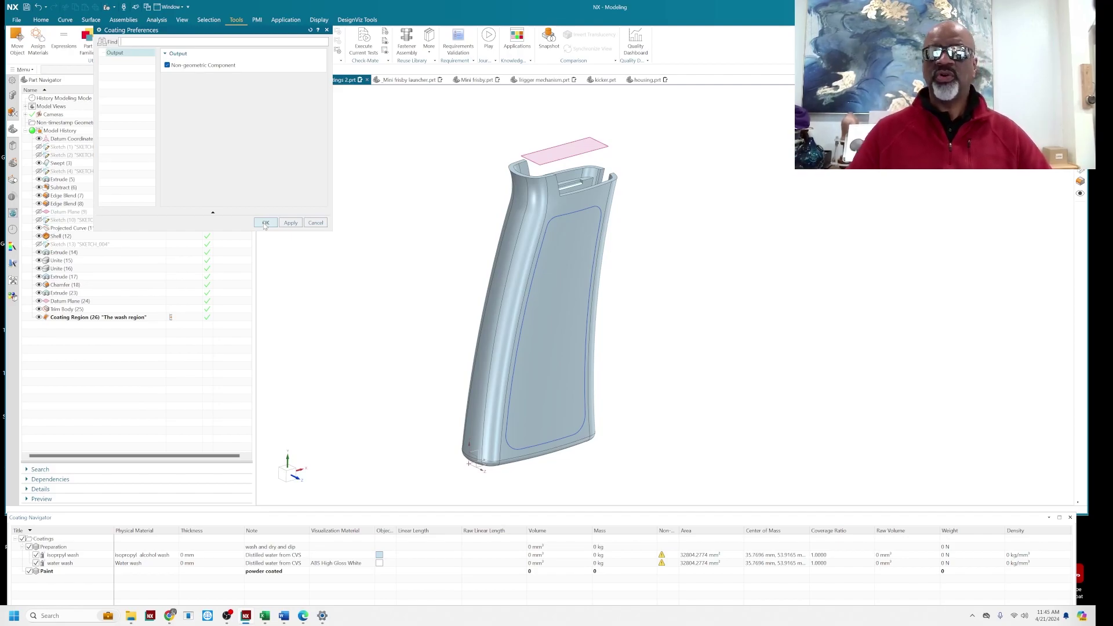
pyautogui.click(168, 65)
pyautogui.click(168, 65)
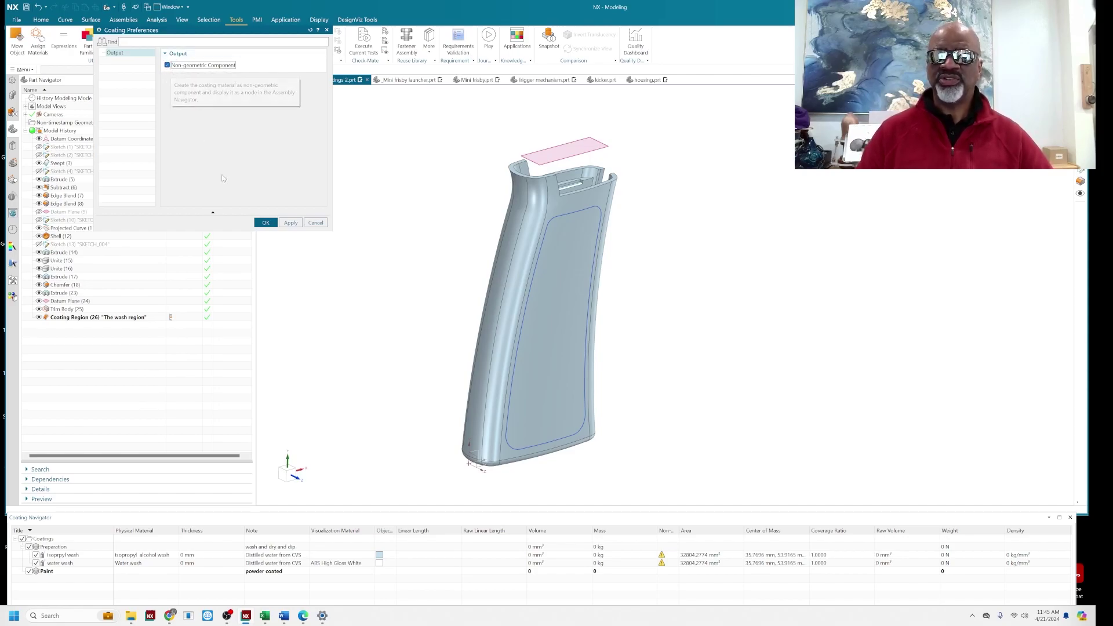
pyautogui.click(265, 224)
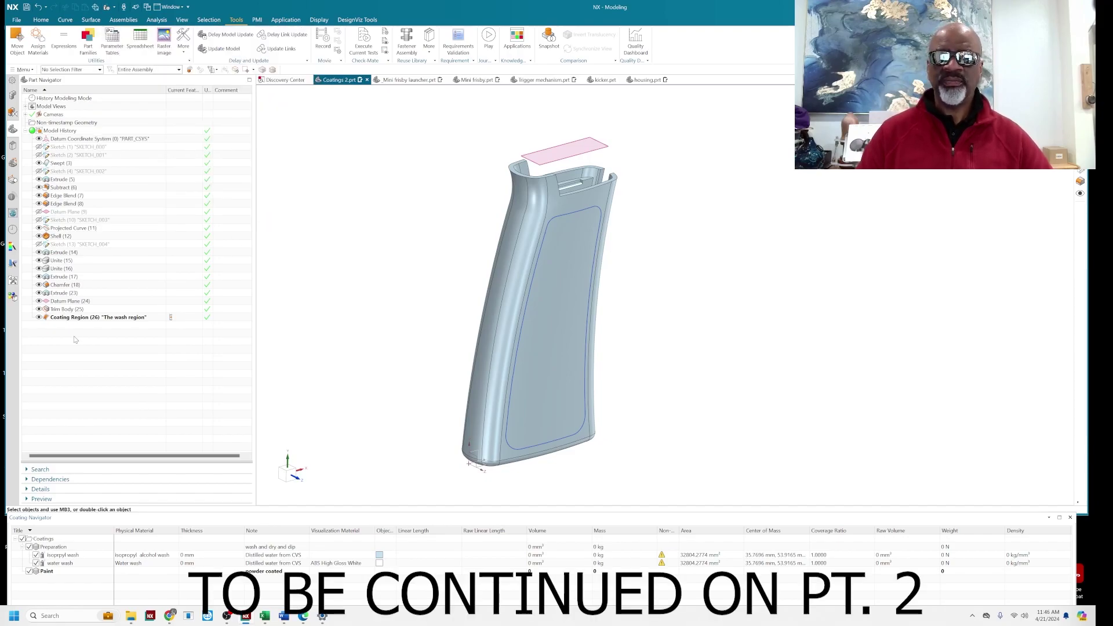